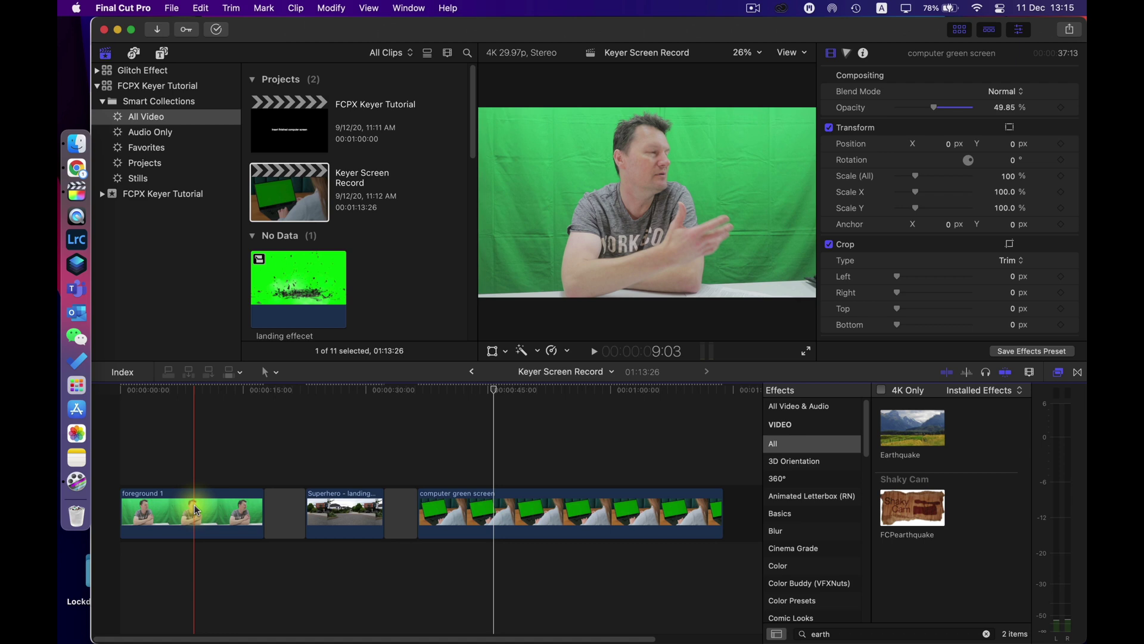
# - Preview the backdrop image from the Stills collection, then select the foreground 1 timeline clip
pyautogui.click(138, 179)
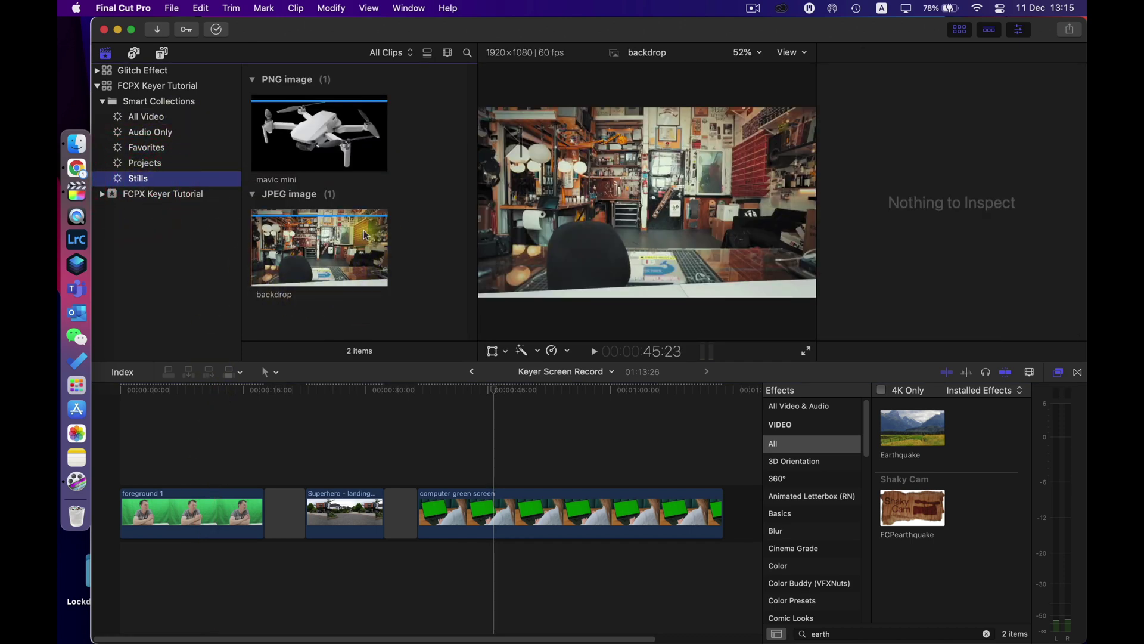
pyautogui.click(288, 234)
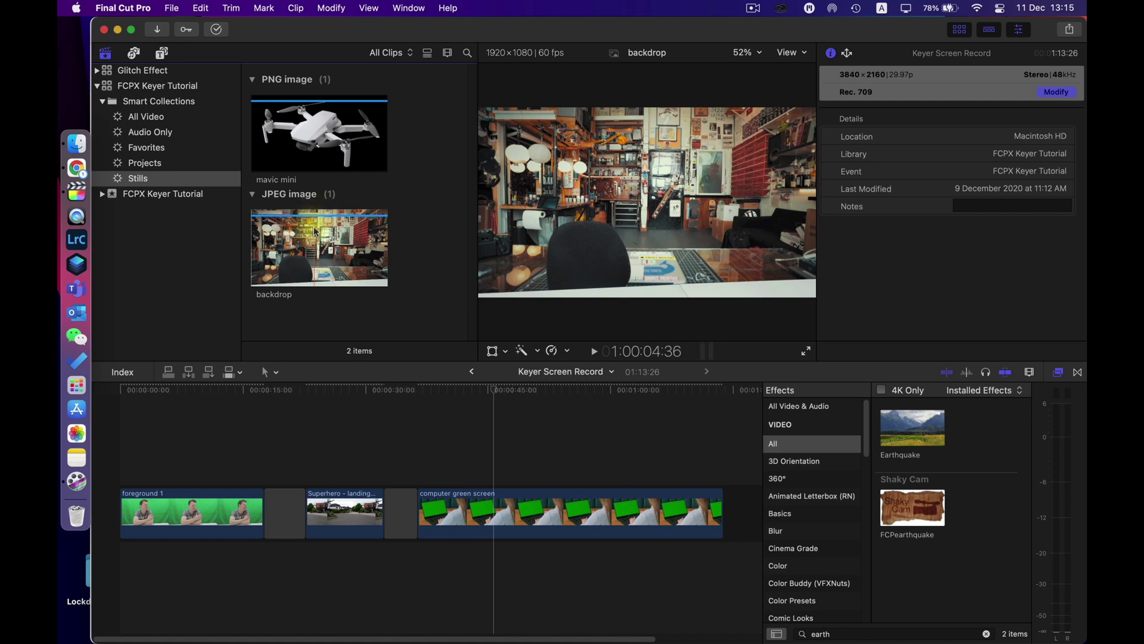
pyautogui.click(203, 513)
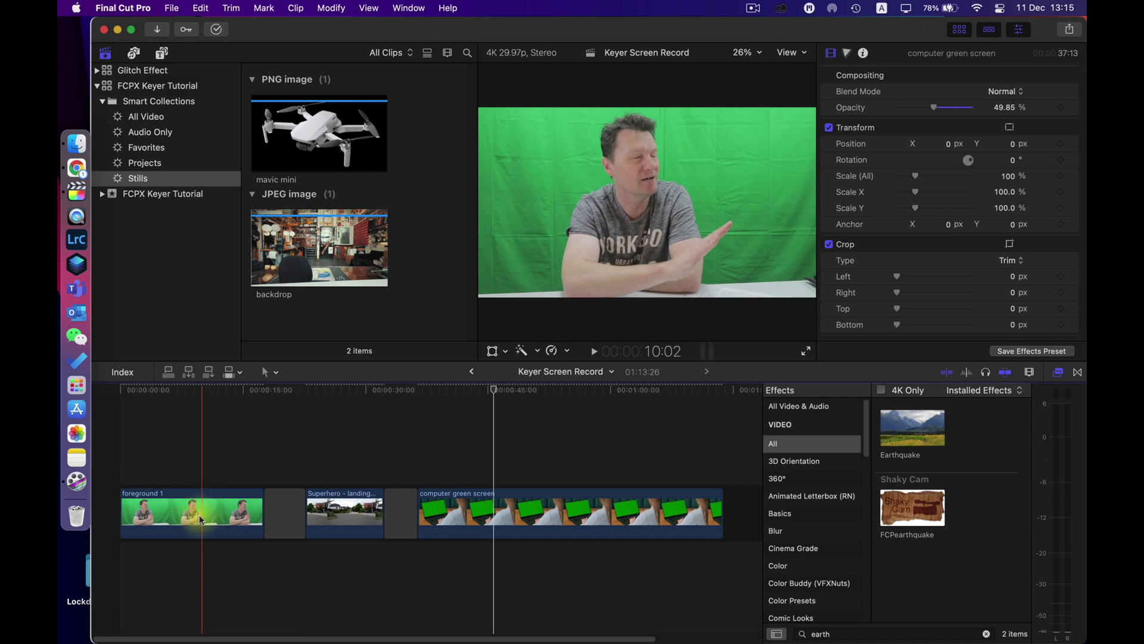
pyautogui.click(212, 516)
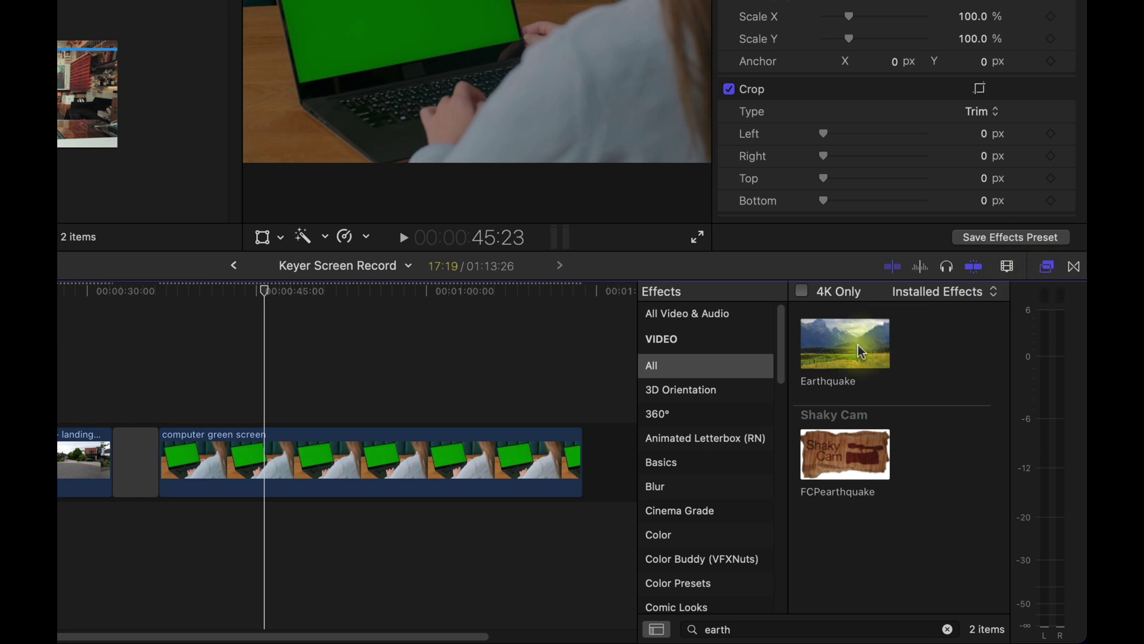
# - Drag Keyer from the Keying effects onto foreground 1, then switch it off for comparison
pyautogui.moveTo(780, 363); pyautogui.dragTo(782, 437)
pyautogui.click(659, 442)
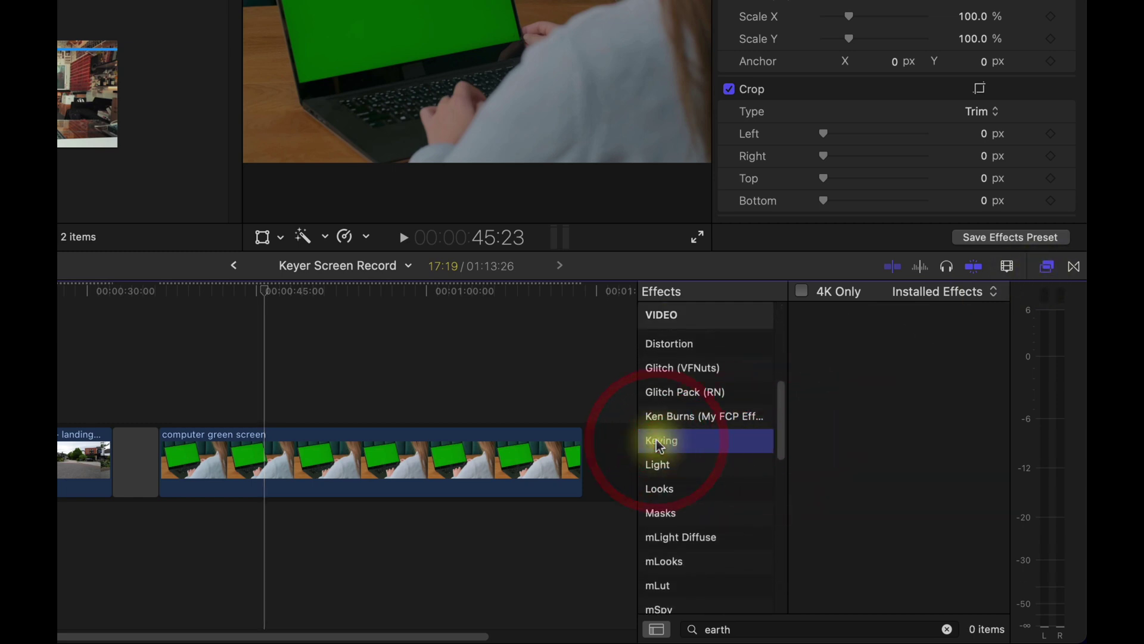
pyautogui.click(947, 629)
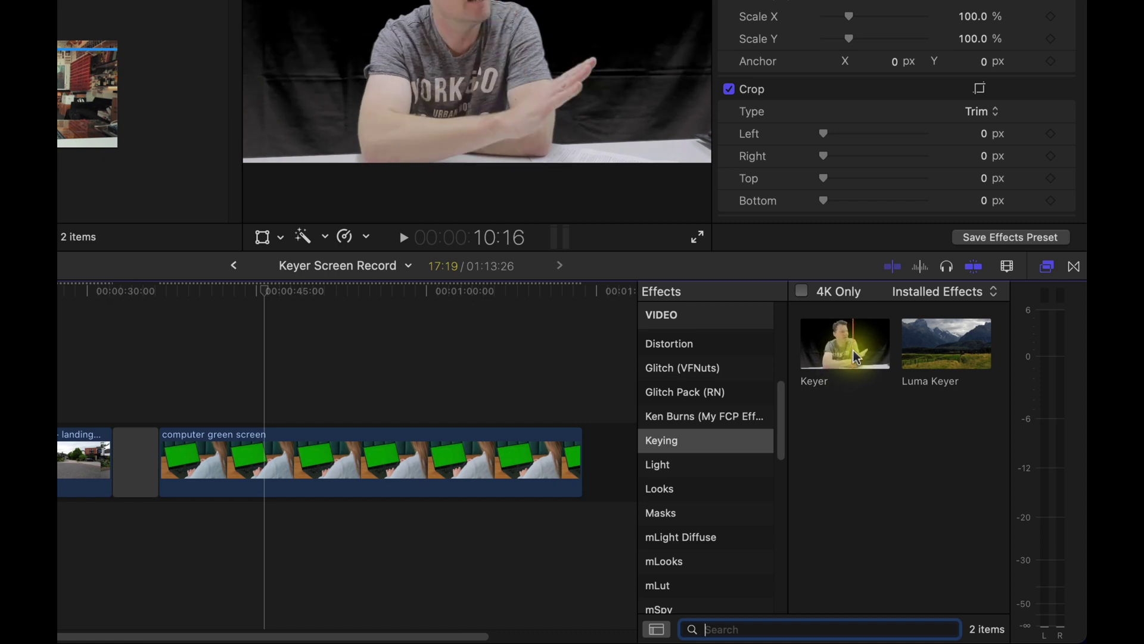
pyautogui.moveTo(857, 357); pyautogui.dragTo(0, 456)
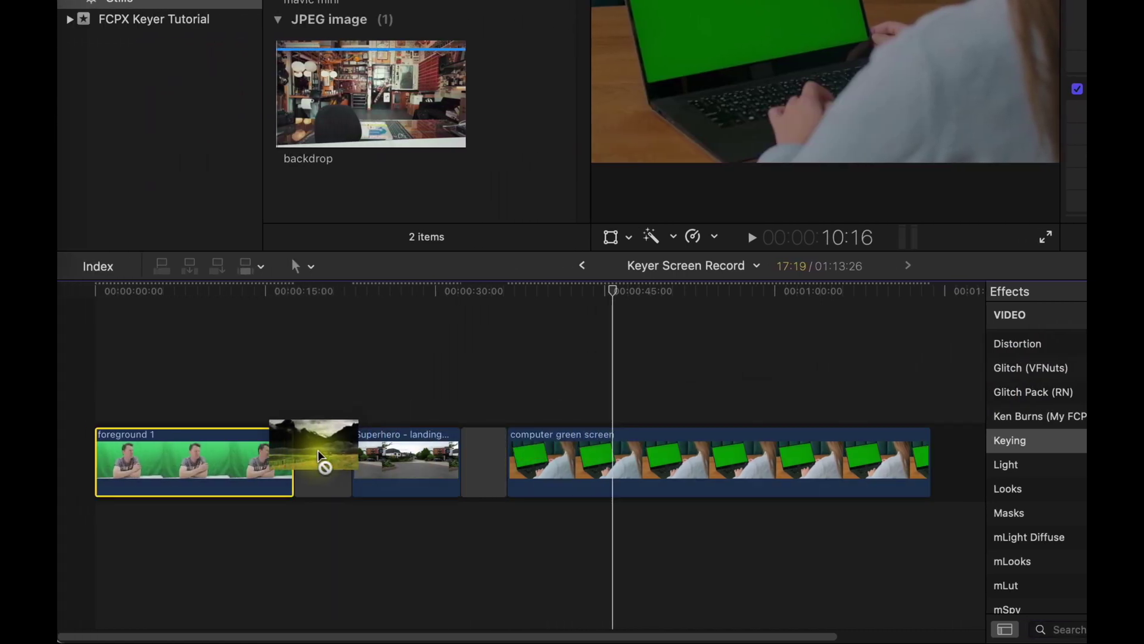
pyautogui.moveTo(321, 456); pyautogui.dragTo(191, 478)
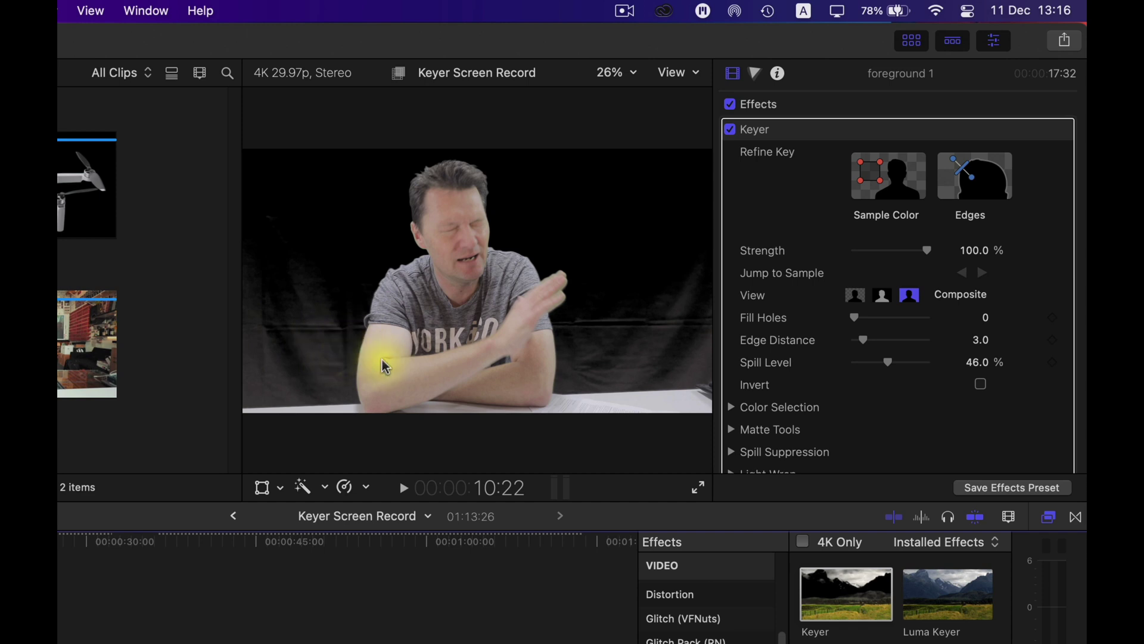
pyautogui.click(730, 129)
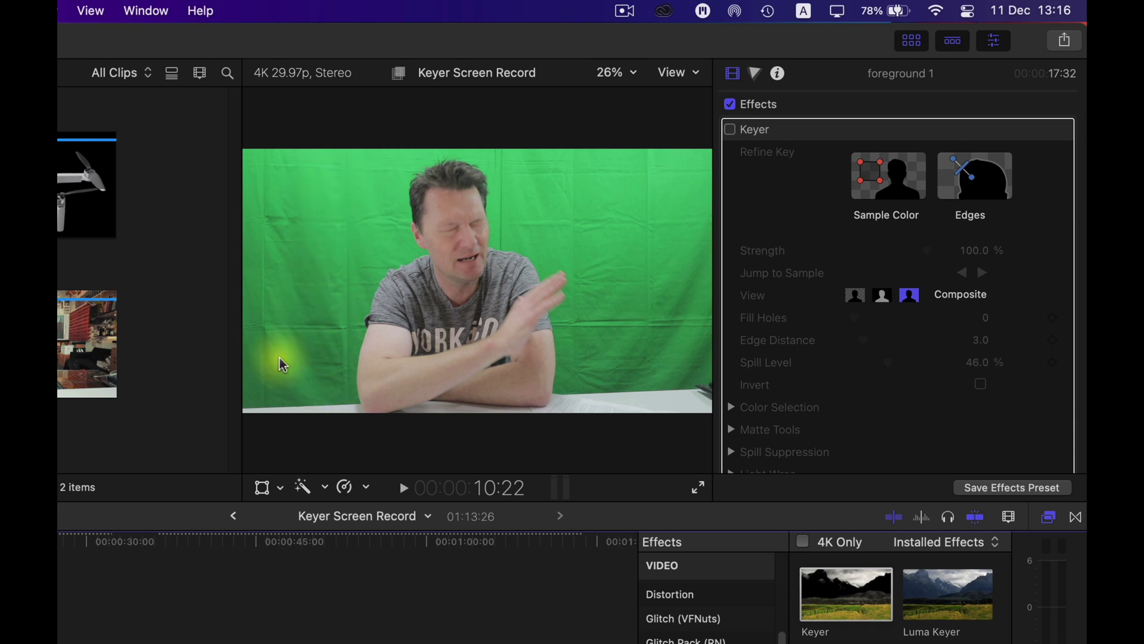
# - Re-enable the Keyer and sample the green backdrop in the viewer to black out the background
pyautogui.click(730, 129)
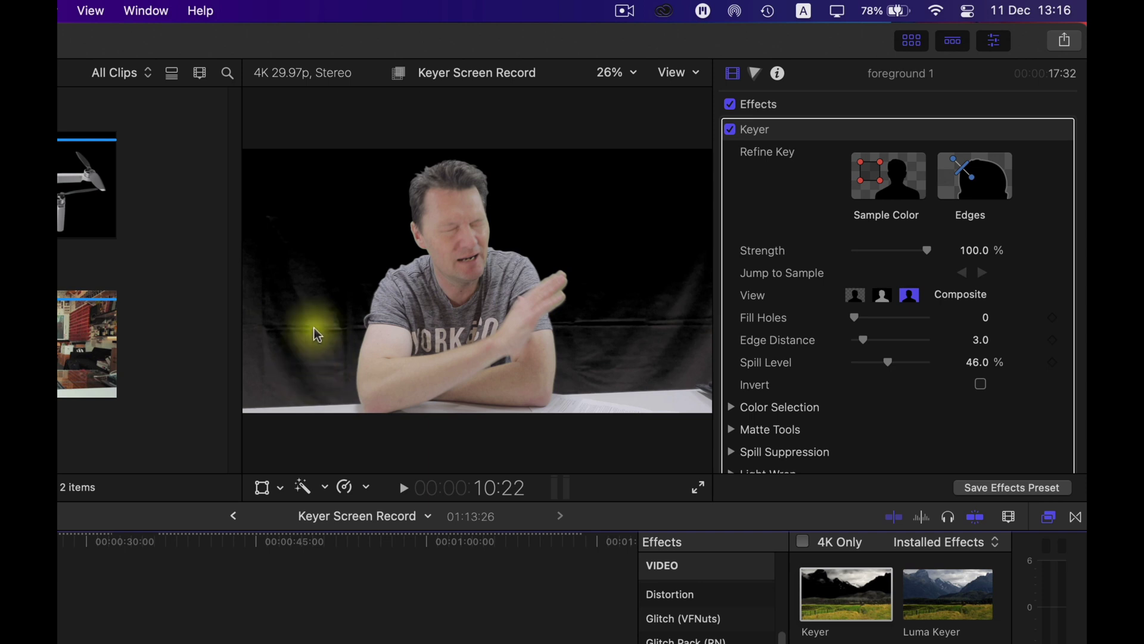
pyautogui.click(890, 175)
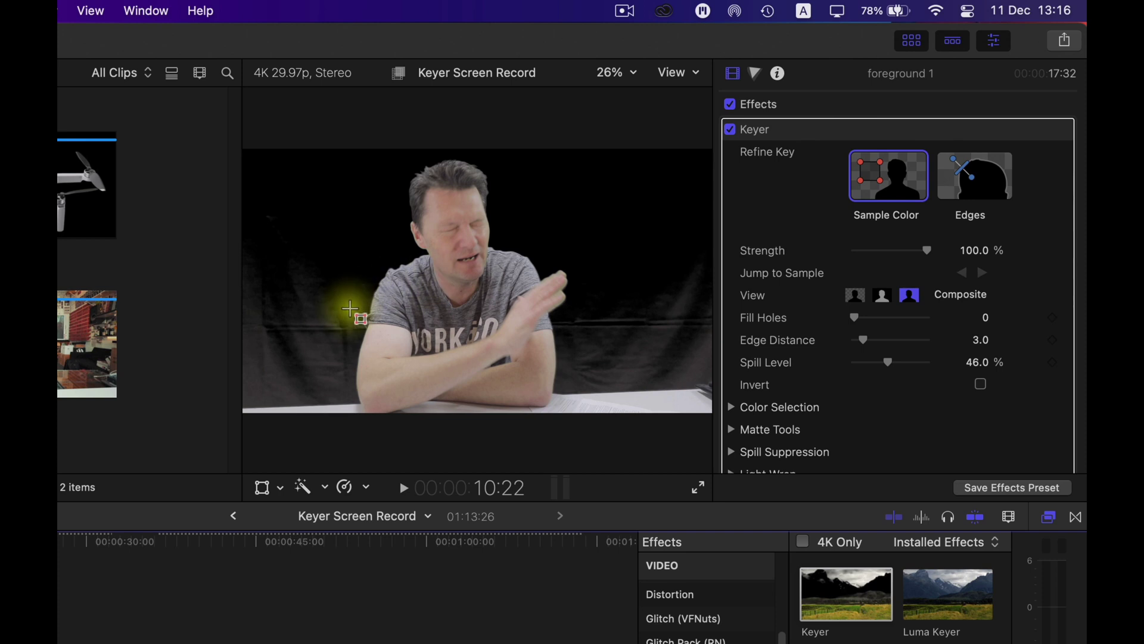
pyautogui.click(262, 358)
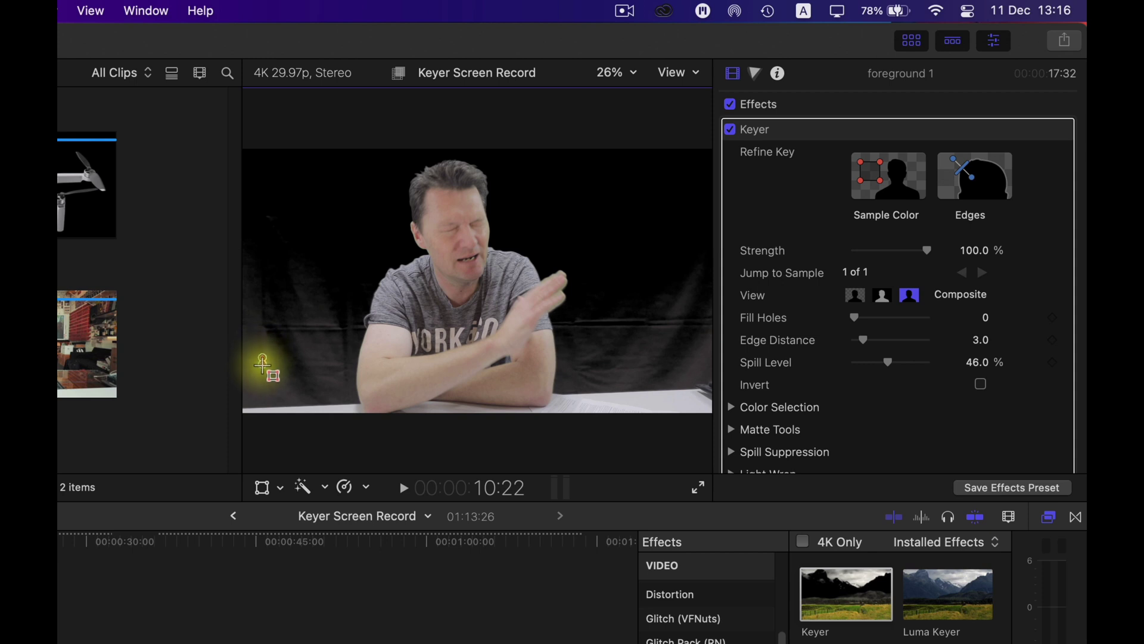
pyautogui.moveTo(262, 365); pyautogui.dragTo(267, 379)
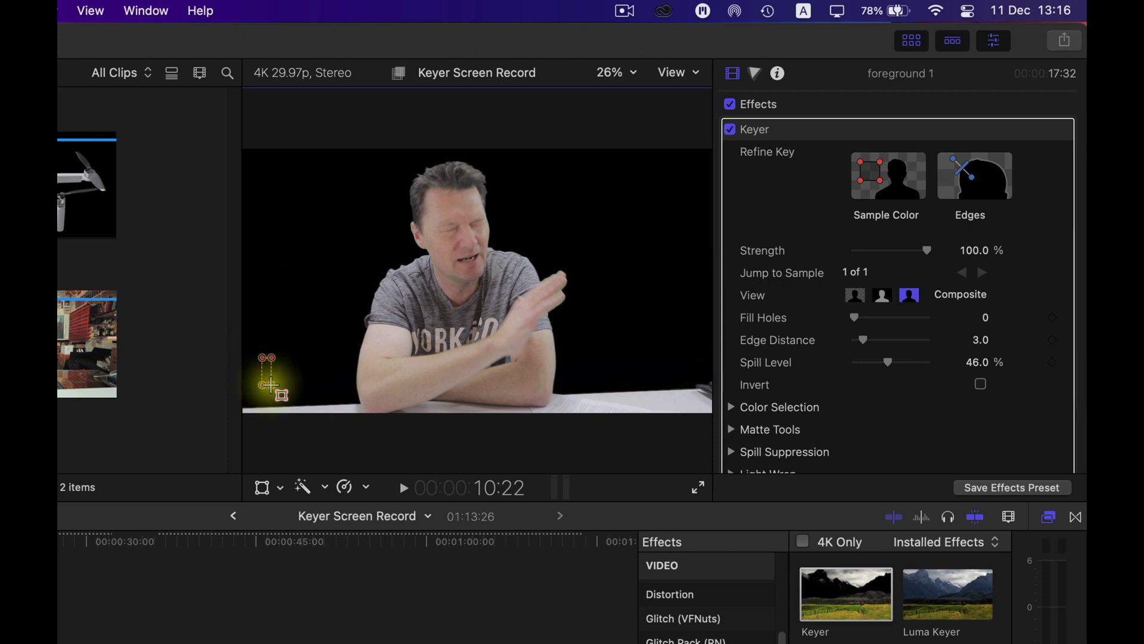
pyautogui.moveTo(274, 391); pyautogui.dragTo(274, 391)
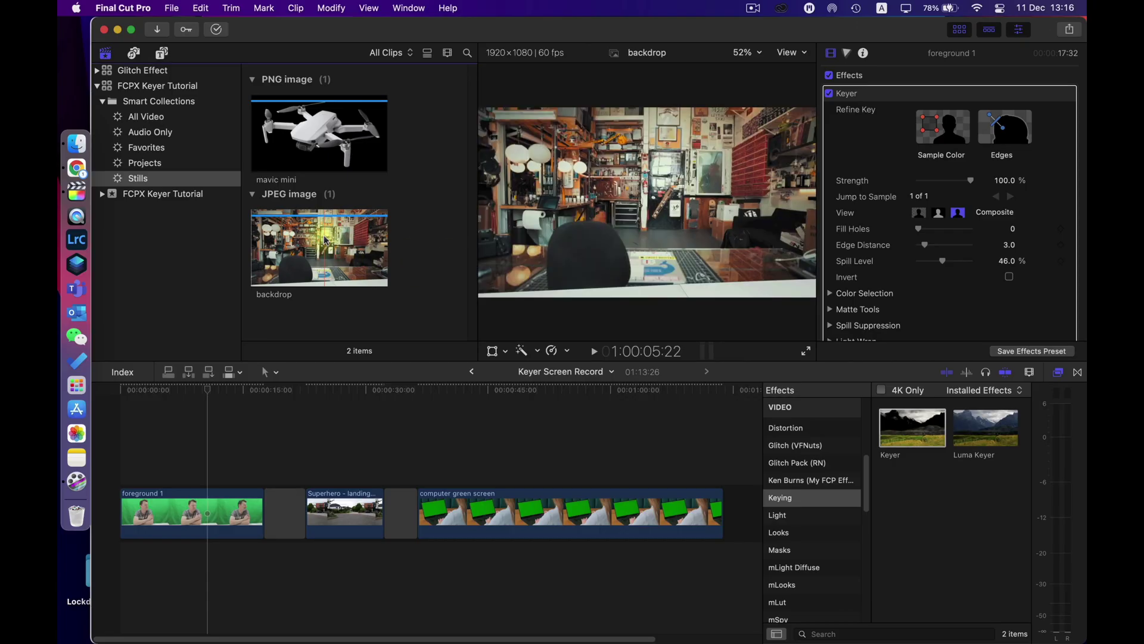
pyautogui.click(33, 335)
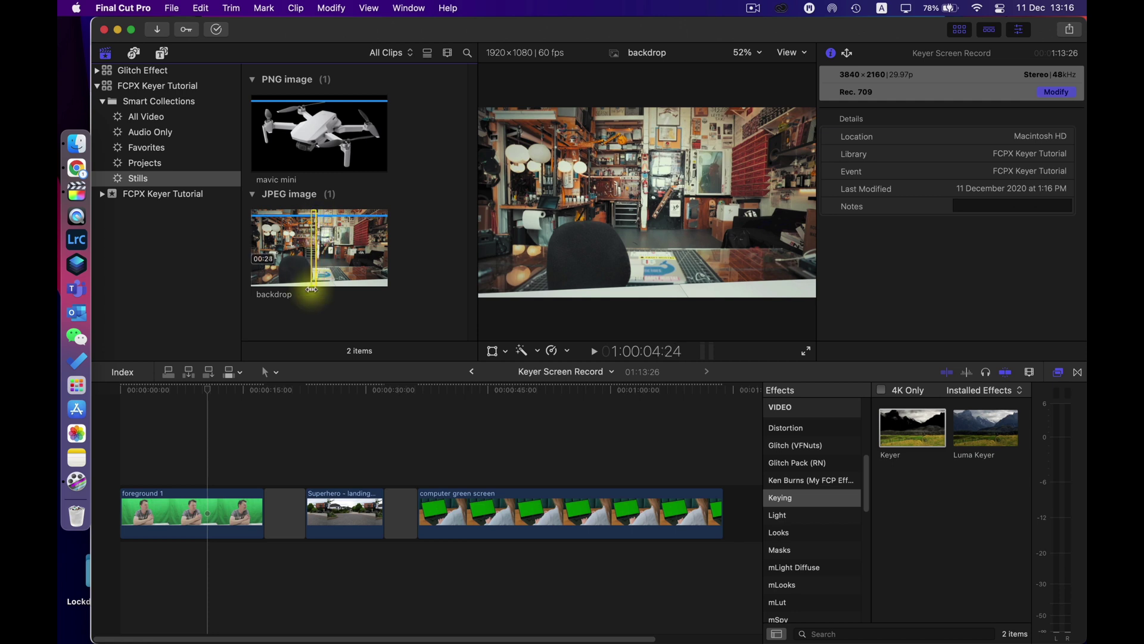
# - Place the backdrop still under foreground 1 and reselect foreground 1
pyautogui.moveTo(351, 273); pyautogui.dragTo(263, 569)
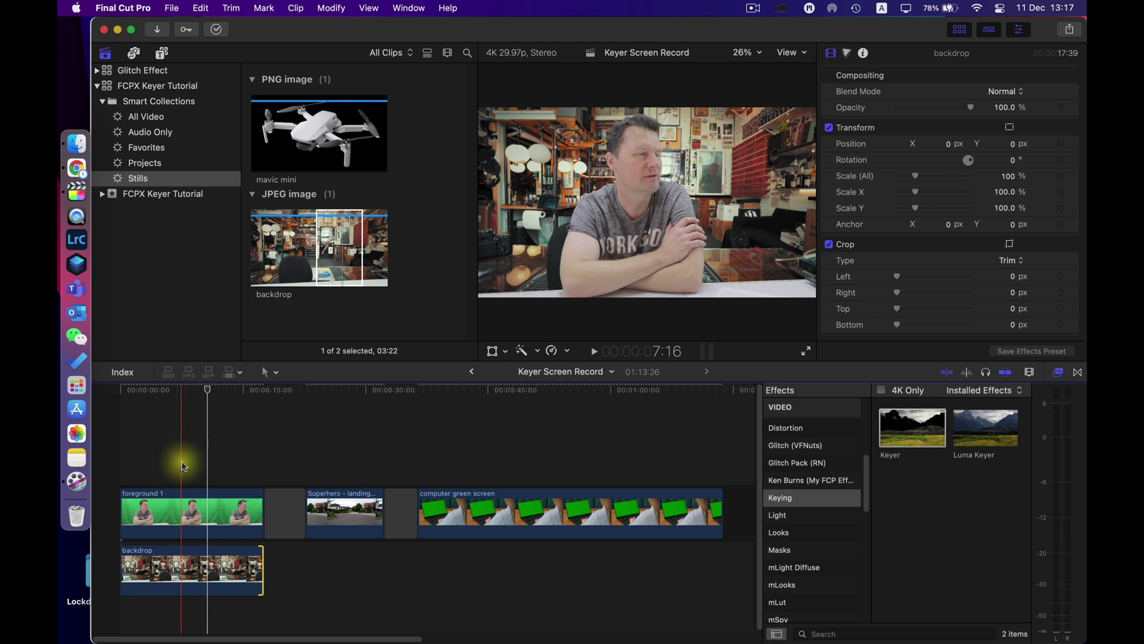
pyautogui.click(187, 515)
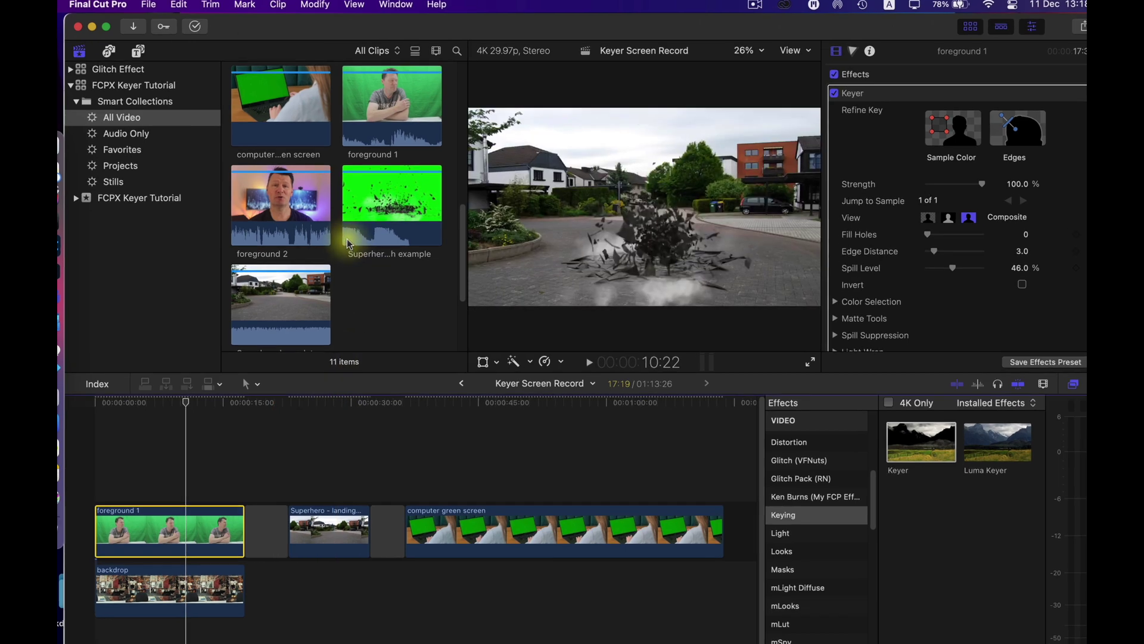
# - Play the superhero landing example, then select the 'landing effecet' clip in the browser
pyautogui.click(349, 243)
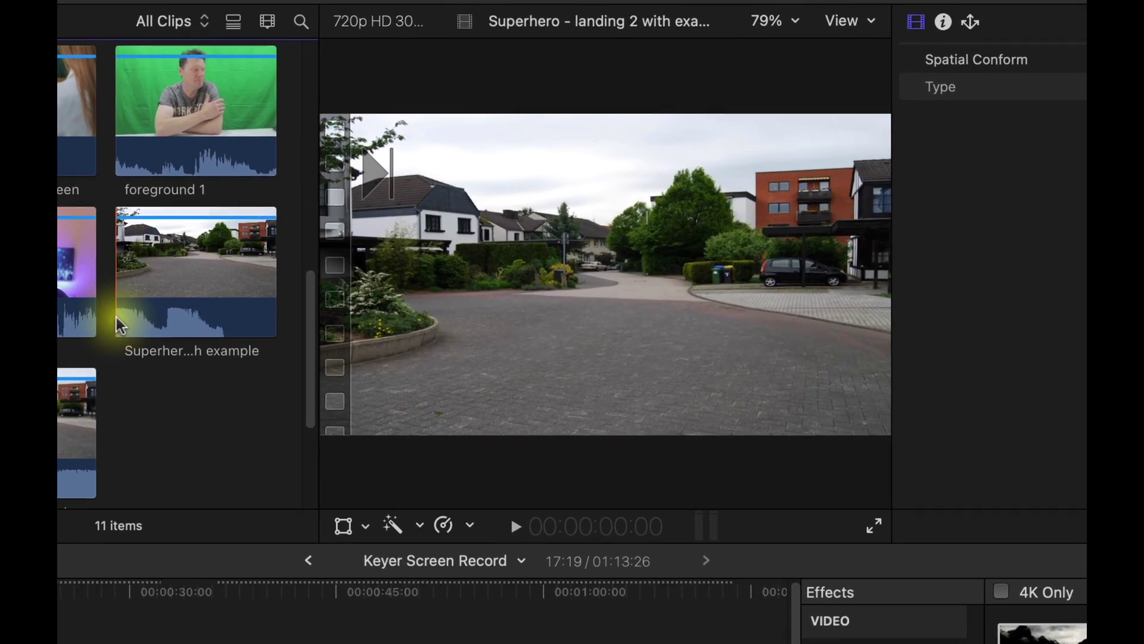
pyautogui.press('space')
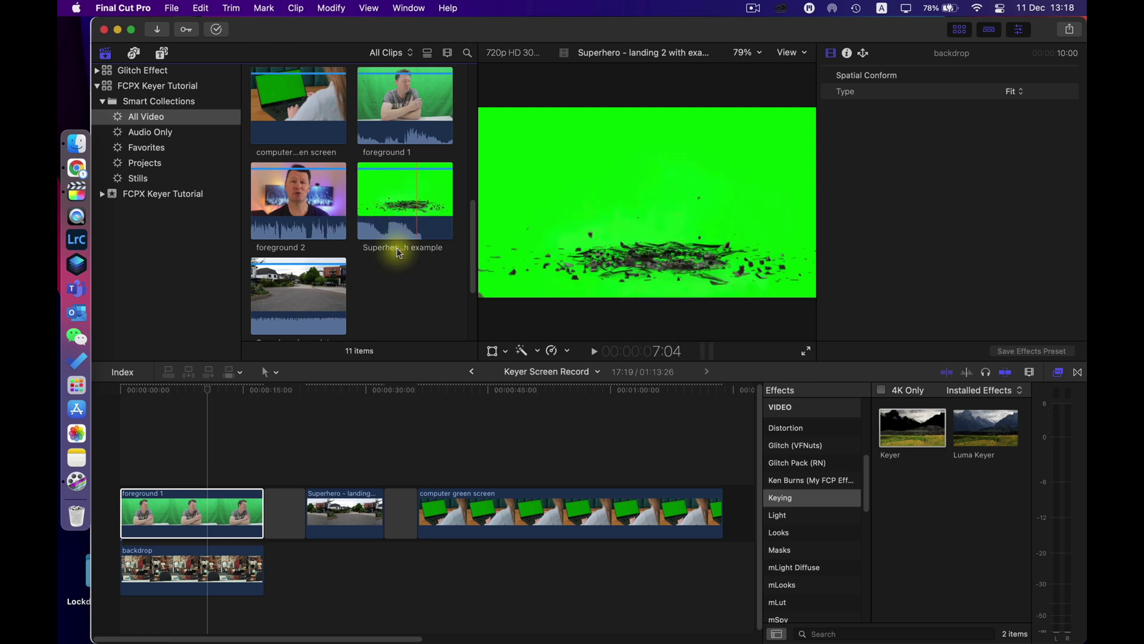
pyautogui.scroll(5, 380, 319)
pyautogui.scroll(4, 403, 317)
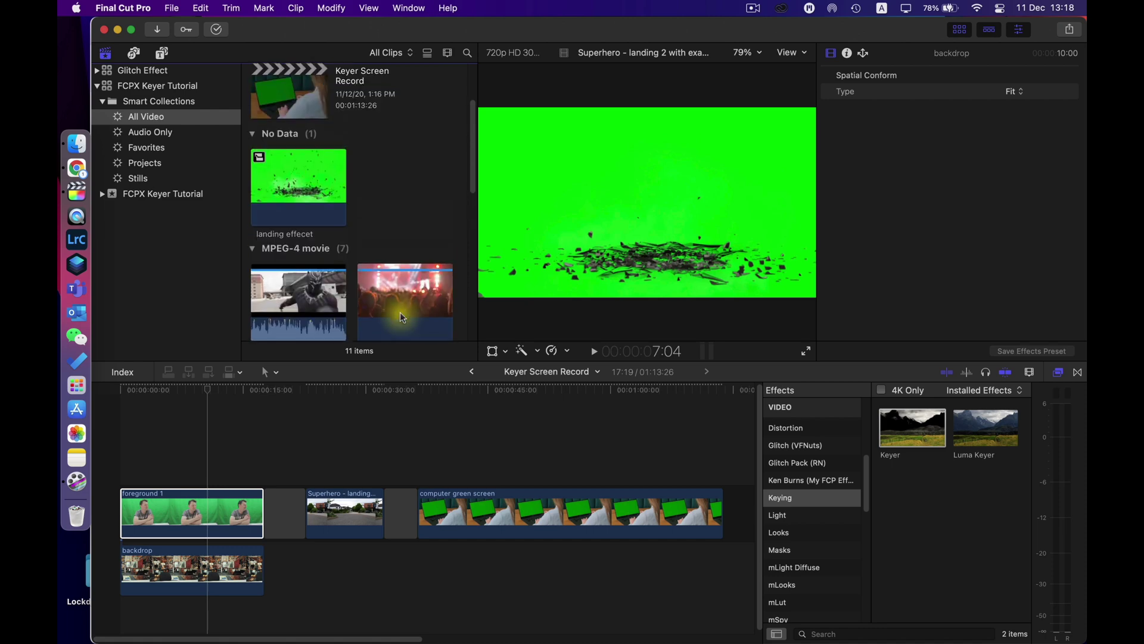
pyautogui.click(294, 186)
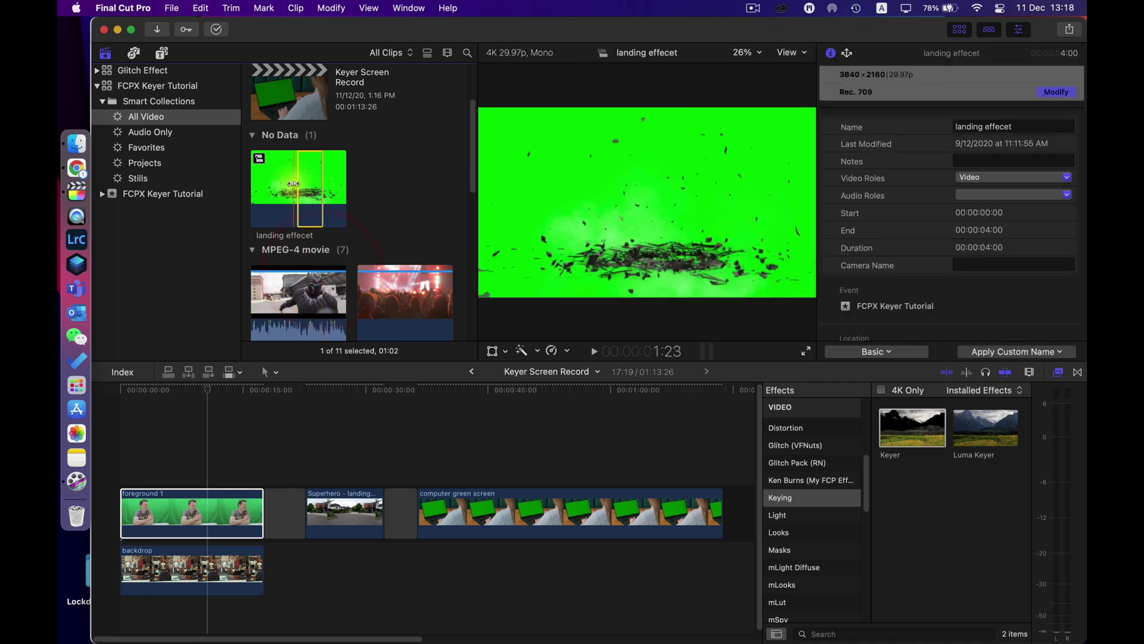
# - Add a range of 'landing effecet' above the Superhero clip, key it with Keyer, and play it
pyautogui.moveTo(296, 184); pyautogui.dragTo(306, 431)
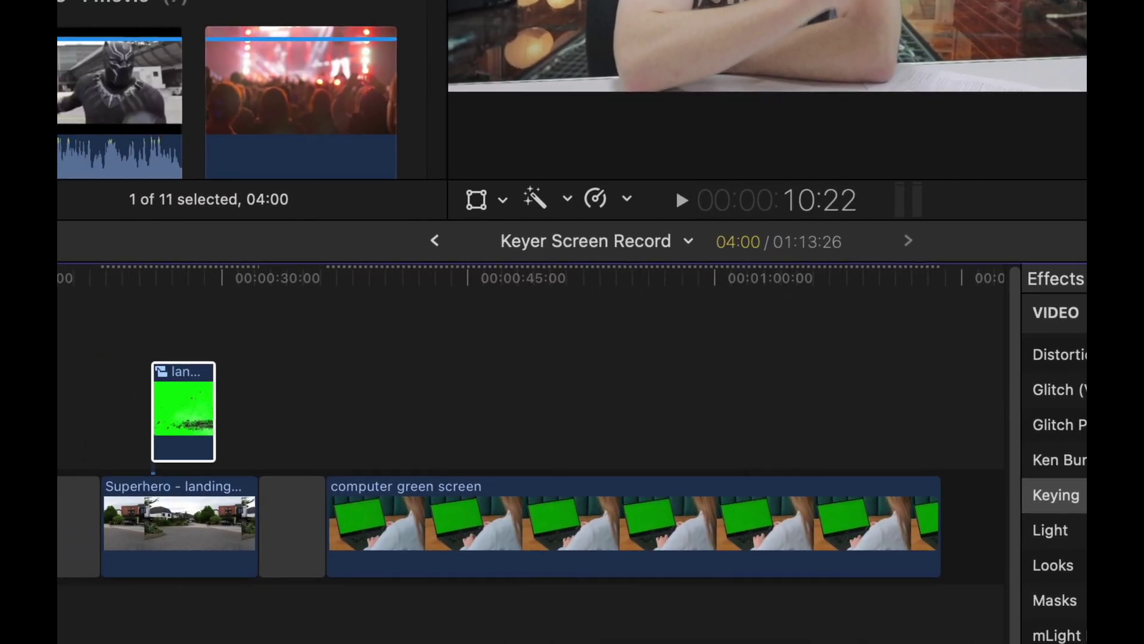
pyautogui.moveTo(1073, 346); pyautogui.dragTo(182, 410)
pyautogui.moveTo(327, 408); pyautogui.dragTo(327, 411)
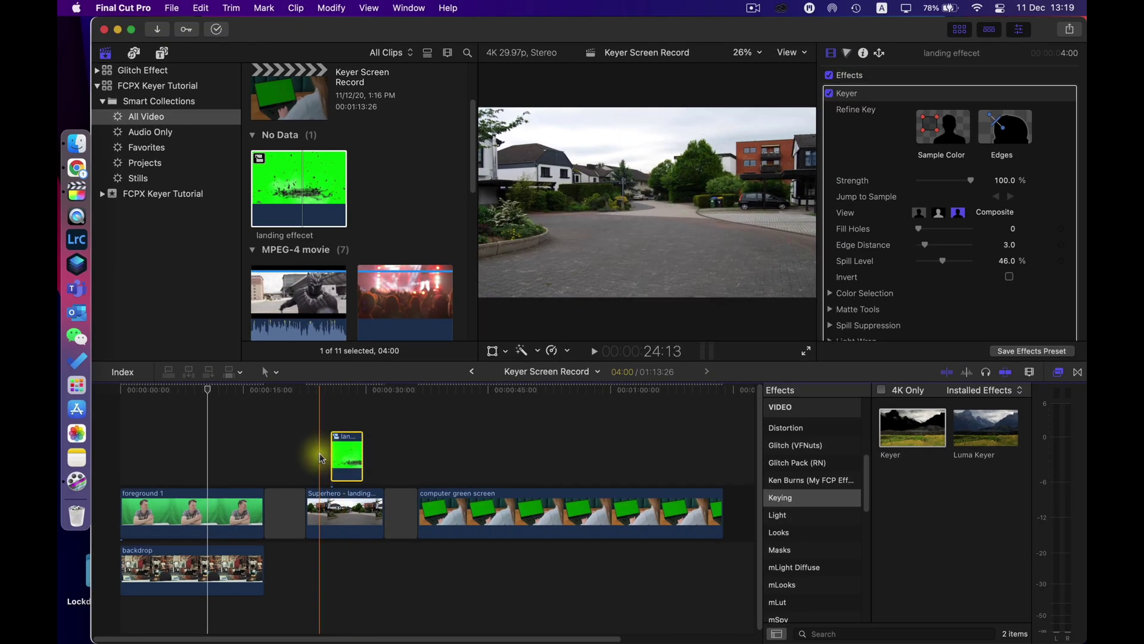
pyautogui.click(313, 458)
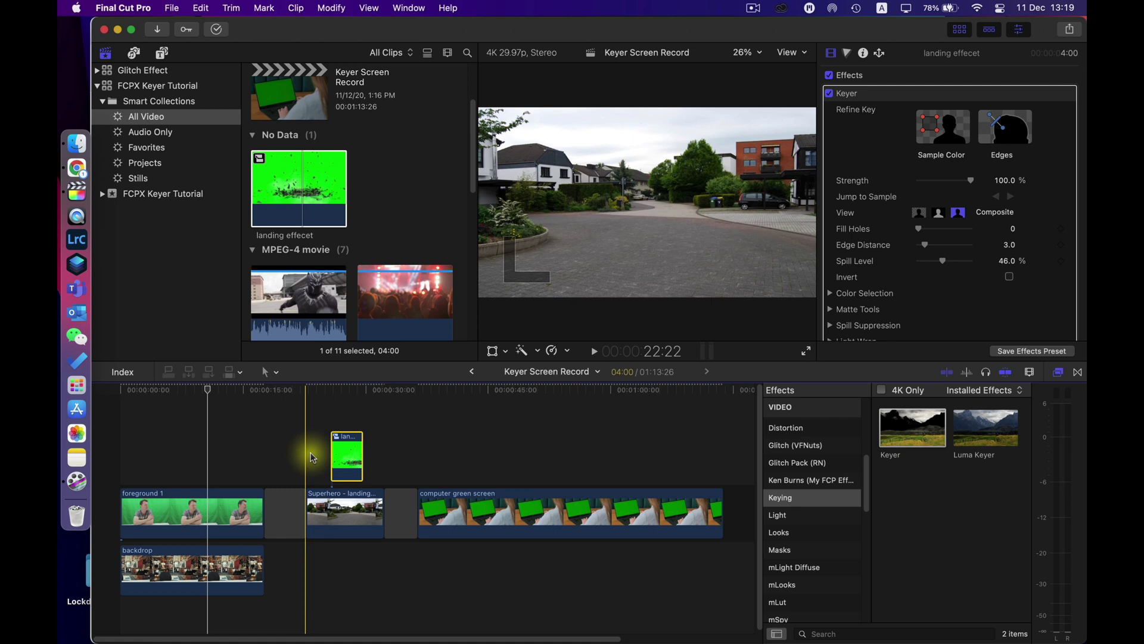
pyautogui.press('space')
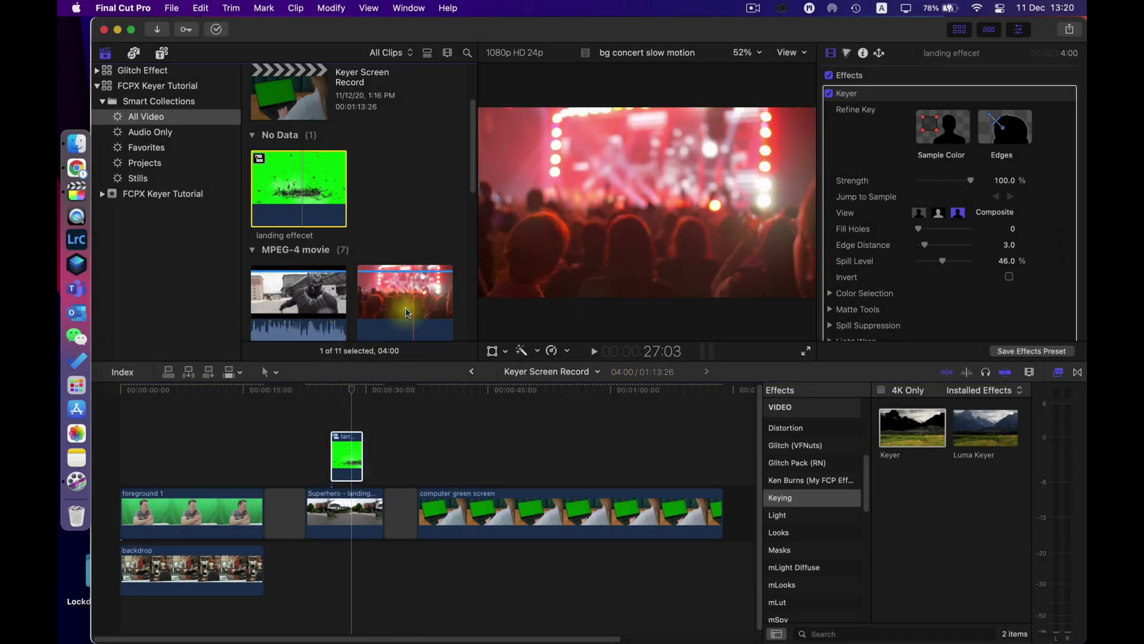
pyautogui.press('ctrl+super+4')
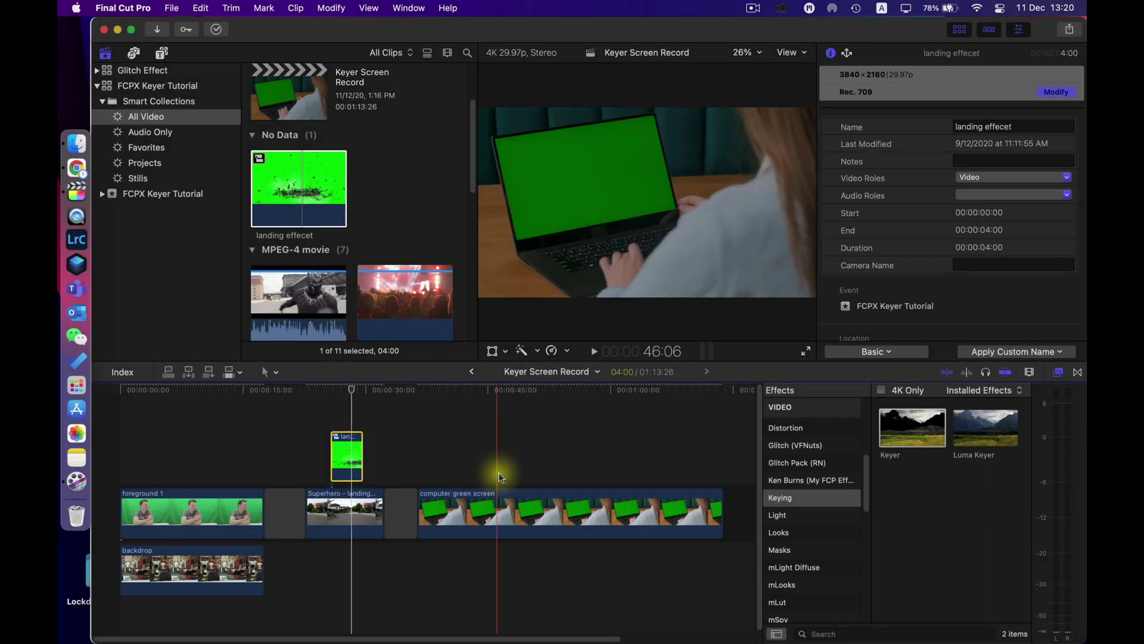
# - Apply the Keyer effect to the computer green screen clip
pyautogui.press('ctrl+super+4')
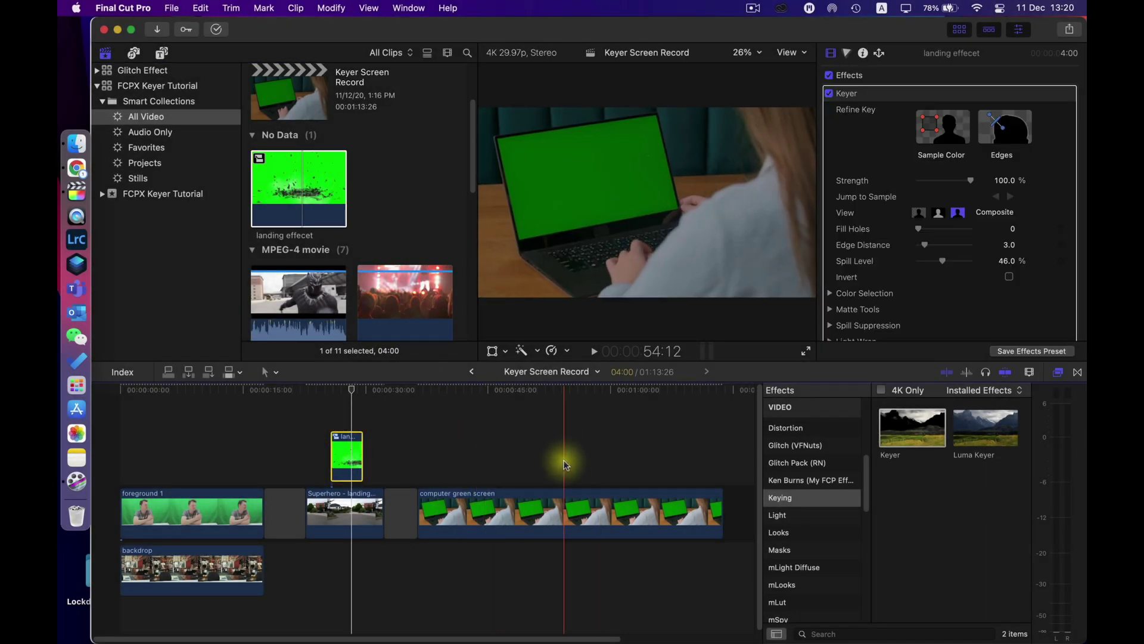
pyautogui.click(671, 506)
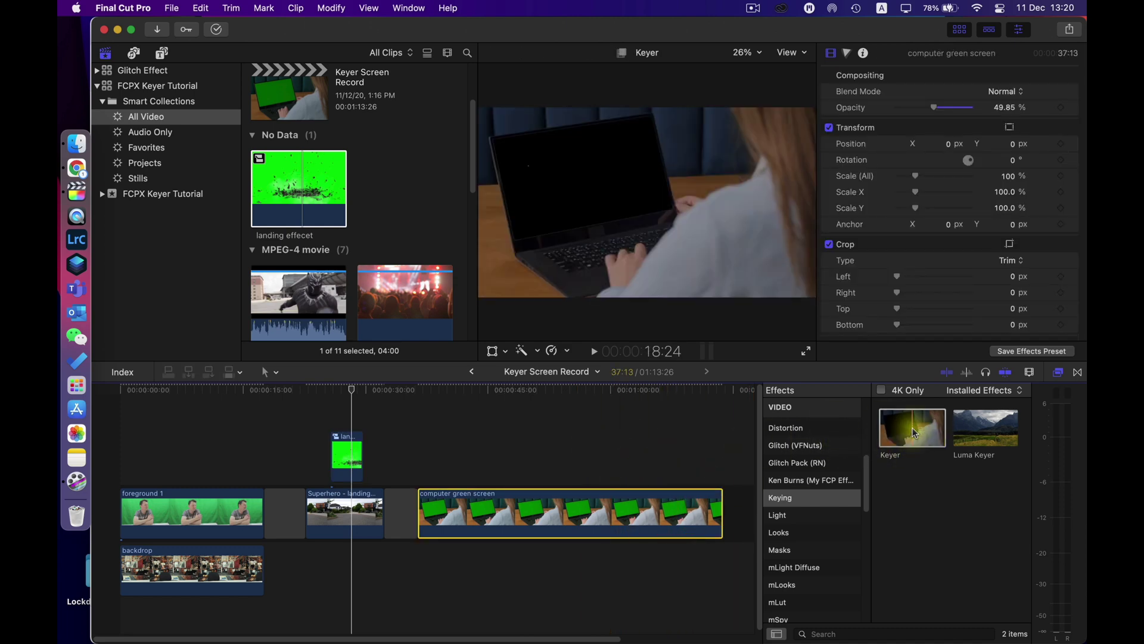
pyautogui.moveTo(915, 433); pyautogui.dragTo(605, 513)
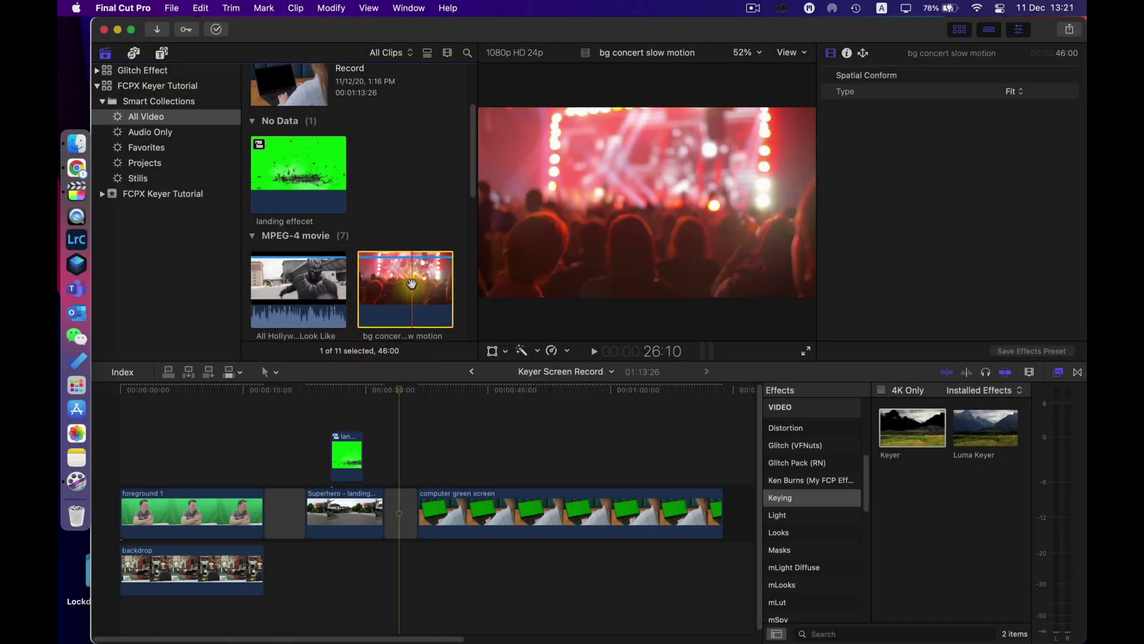
# - Place bg concert slow motion beneath the laptop clip and disable the laptop clip to view it
pyautogui.moveTo(413, 310); pyautogui.dragTo(417, 570)
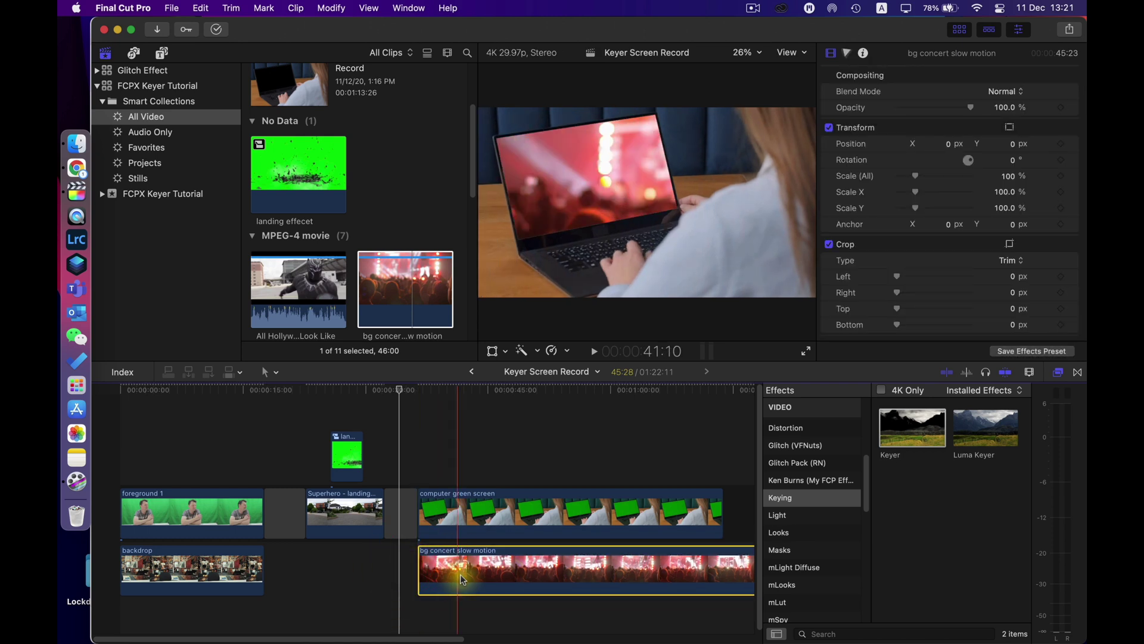
pyautogui.click(506, 523)
pyautogui.press('v')
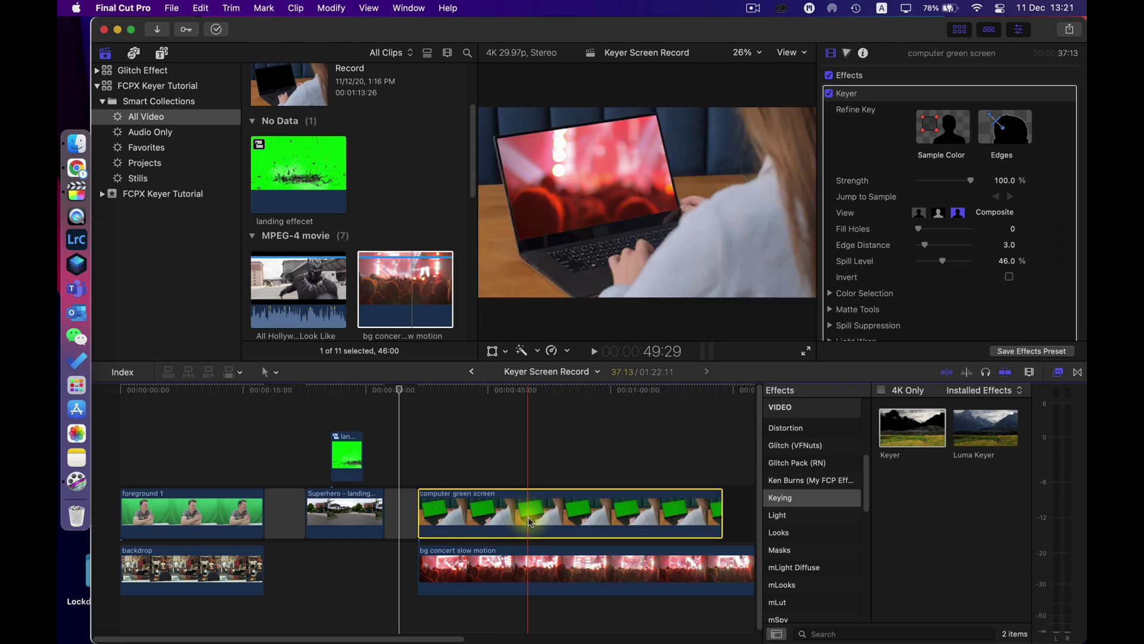
pyautogui.click(575, 513)
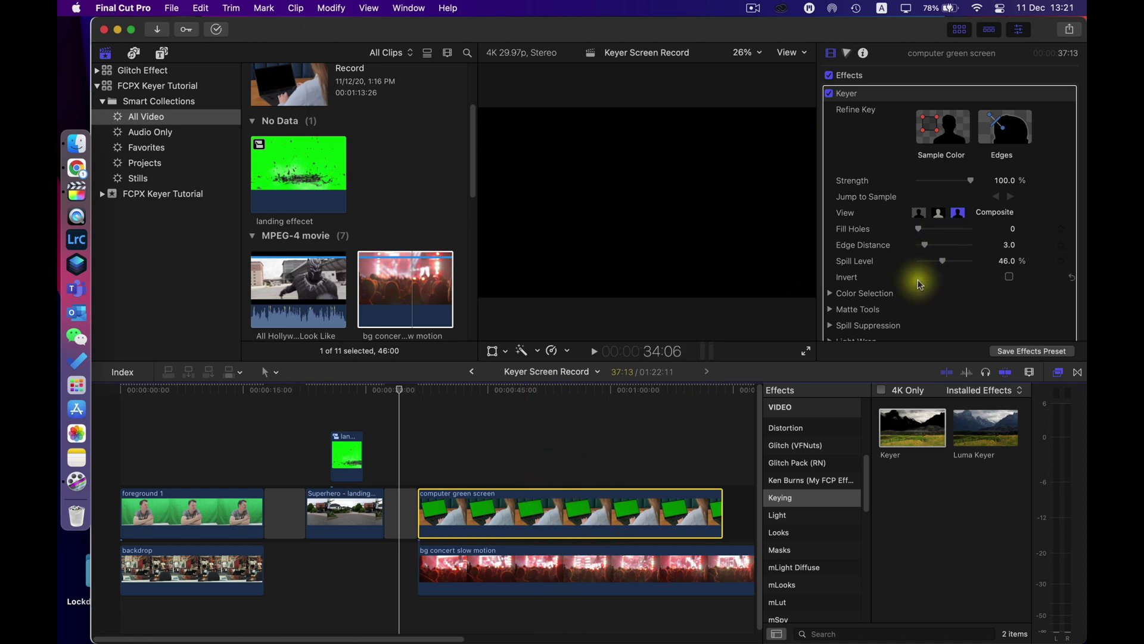
# - At 1:02:18, lower the computer green screen clip's opacity to about 30%, then select bg concert slow motion
pyautogui.click(632, 424)
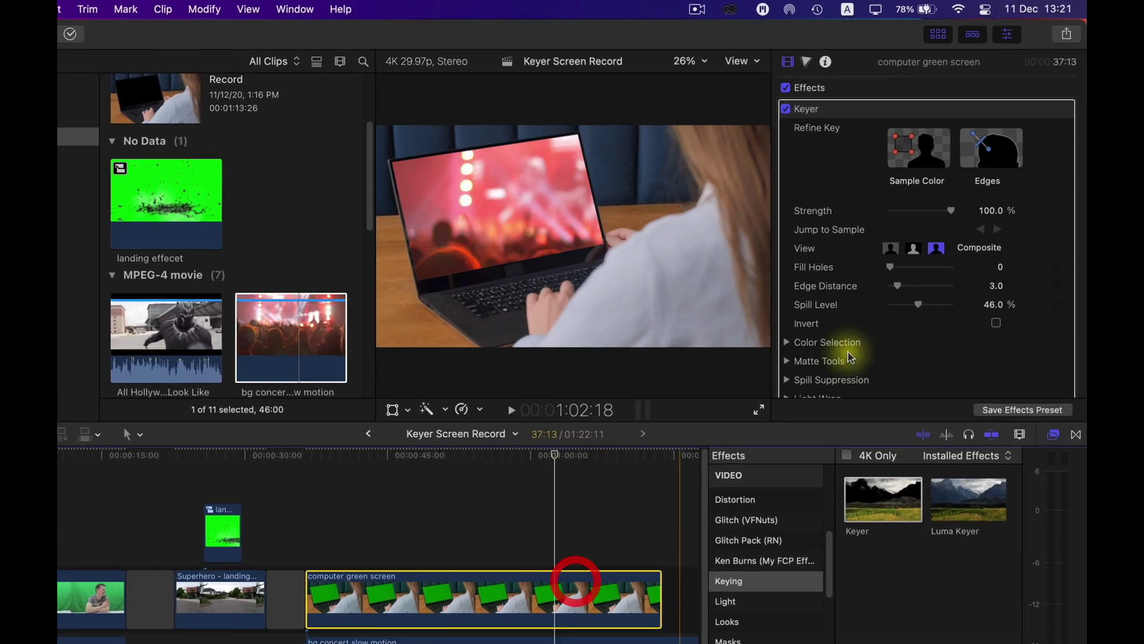
pyautogui.scroll(-10, 931, 398)
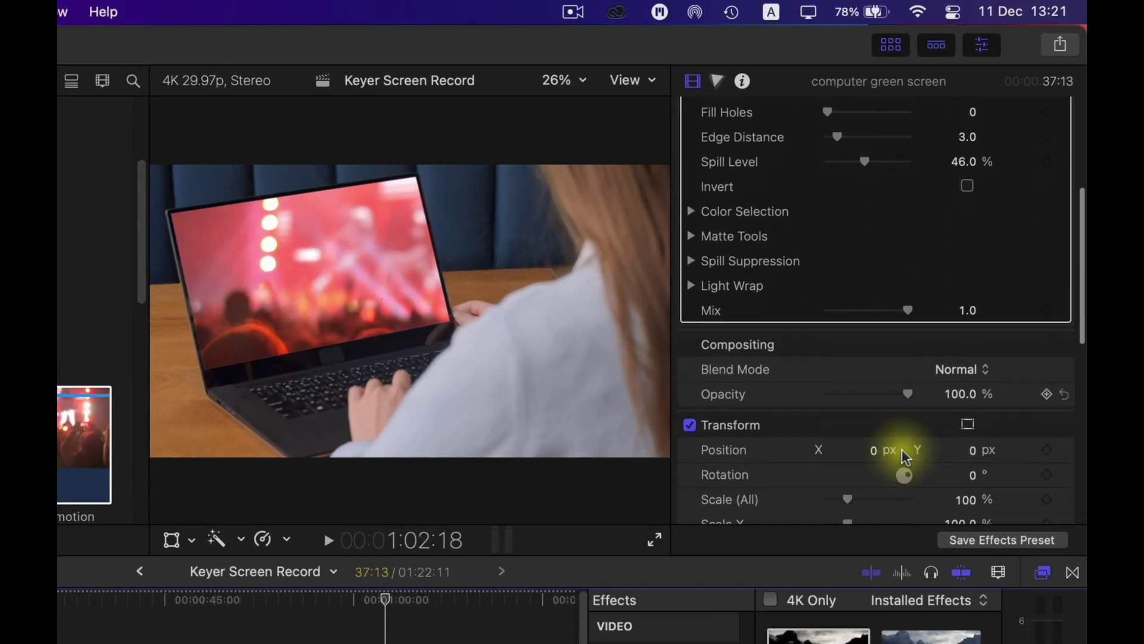
pyautogui.scroll(2, 902, 449)
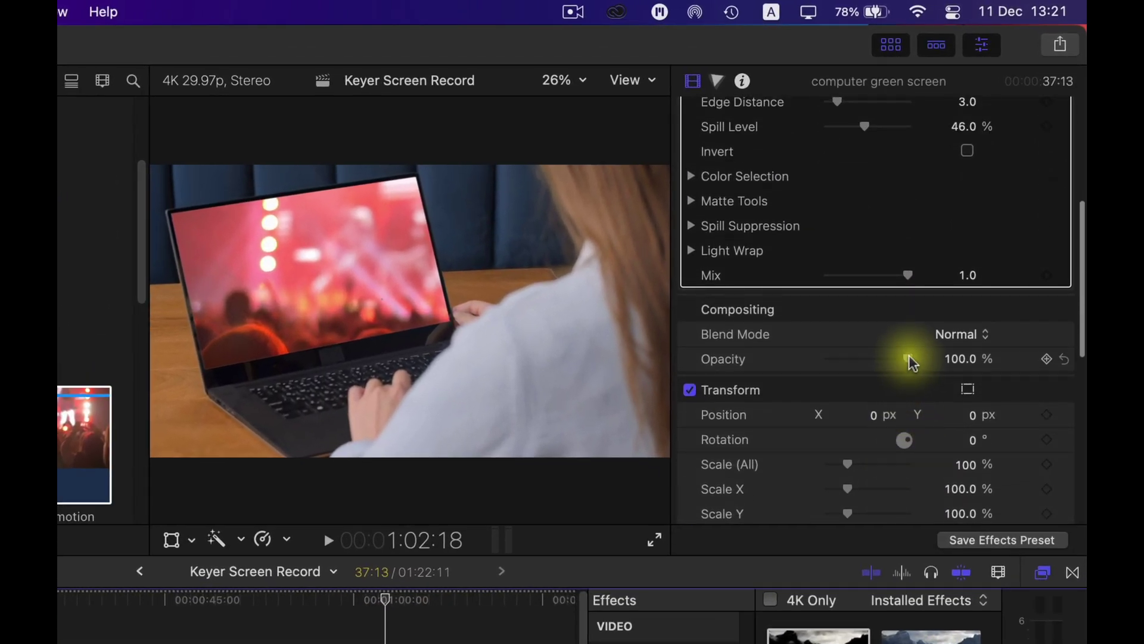
pyautogui.moveTo(909, 358); pyautogui.dragTo(856, 360)
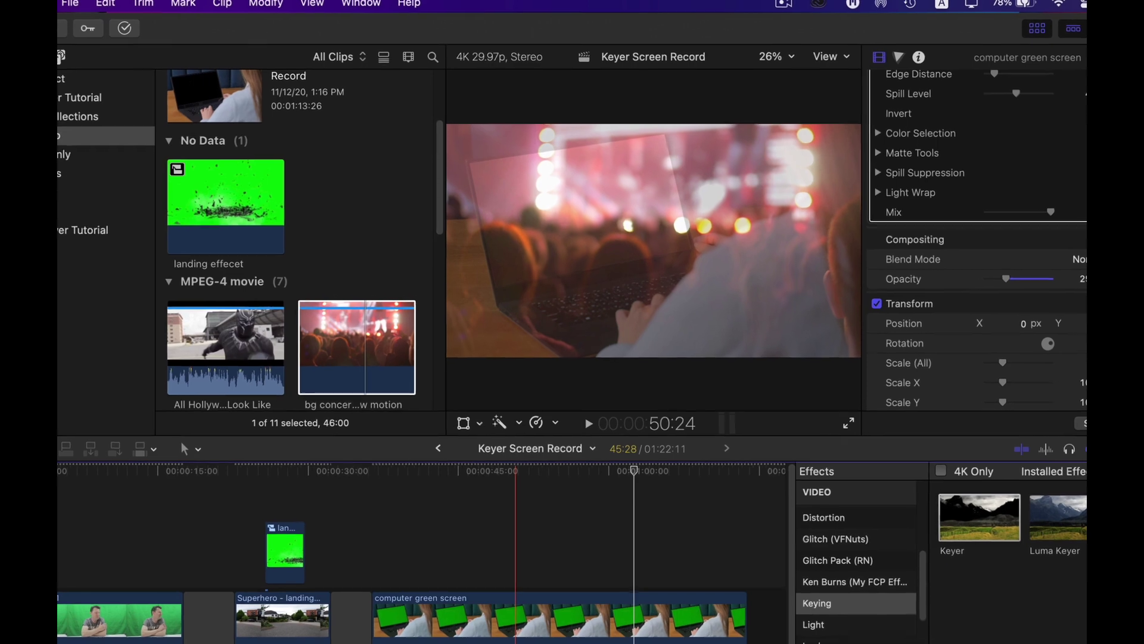
pyautogui.click(493, 509)
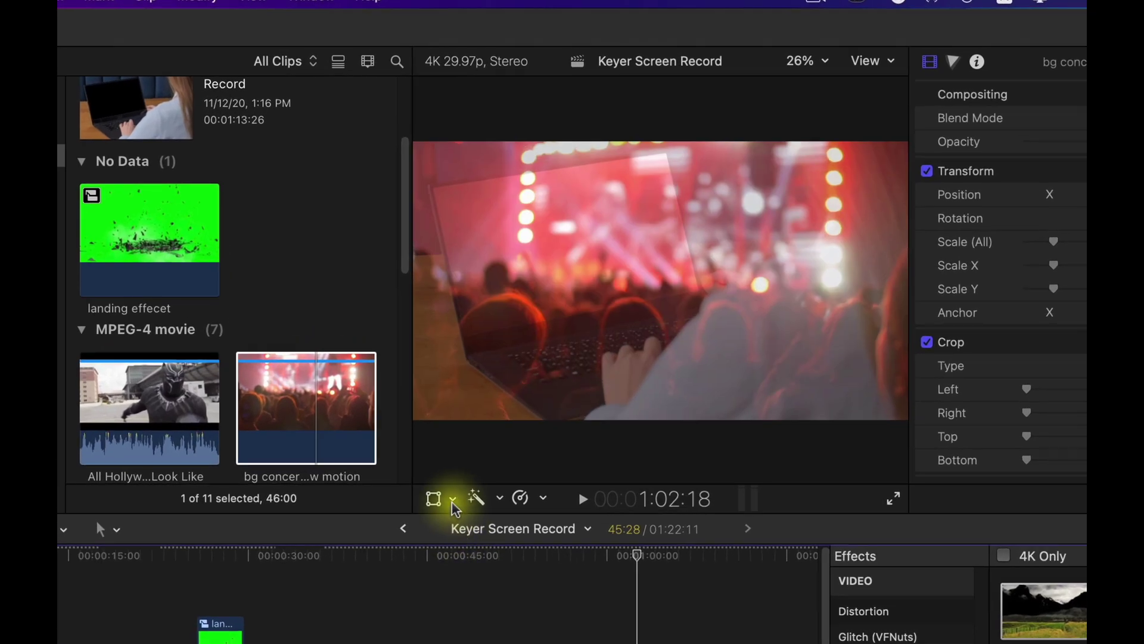
pyautogui.click(480, 424)
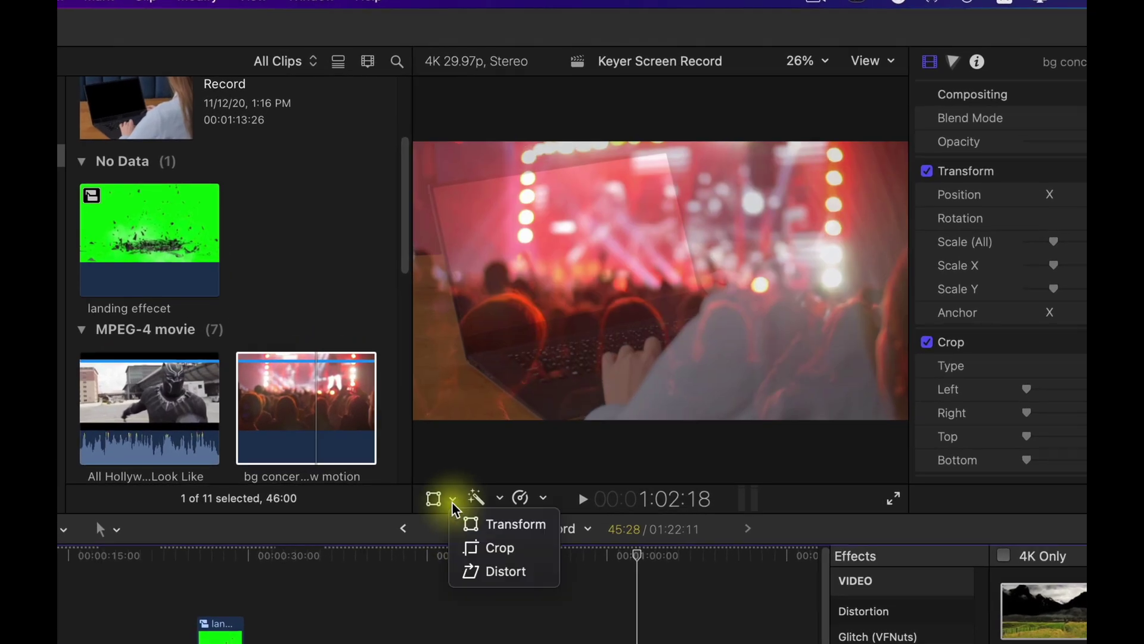
# - Distort bg concert slow motion at 25% viewer zoom, pinning its four corners to the laptop screen
pyautogui.click(480, 572)
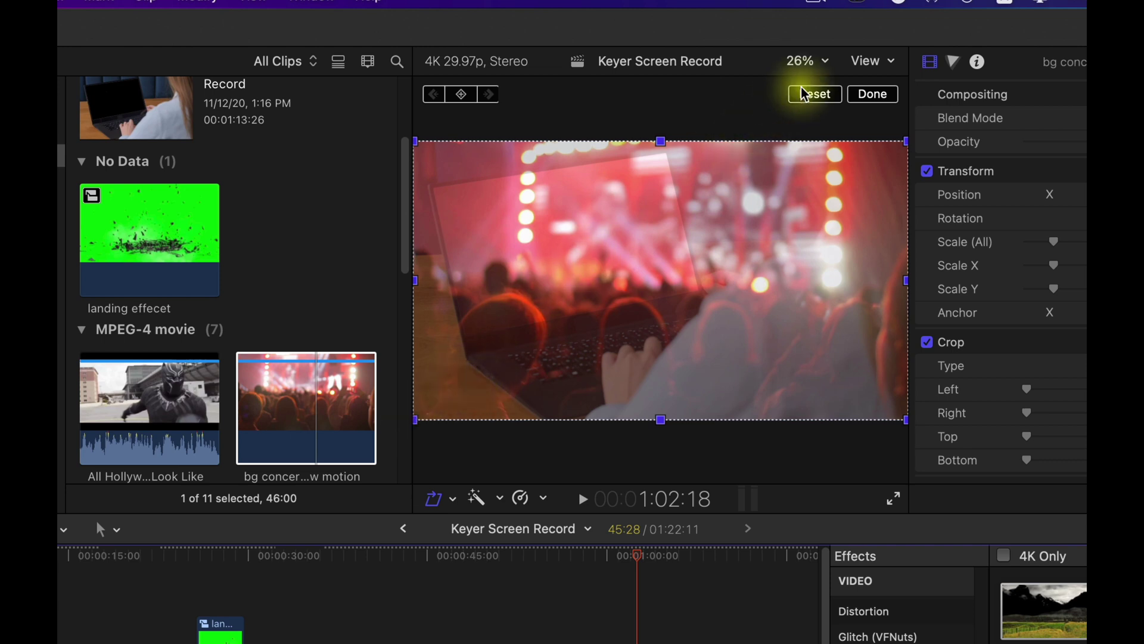
pyautogui.click(822, 67)
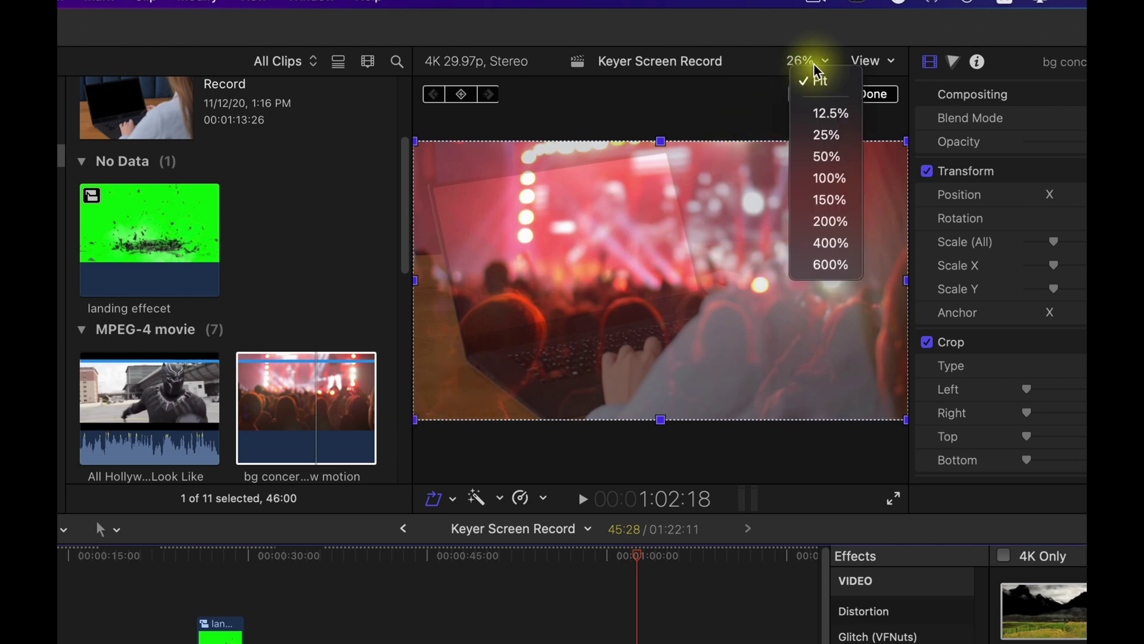
pyautogui.click(823, 134)
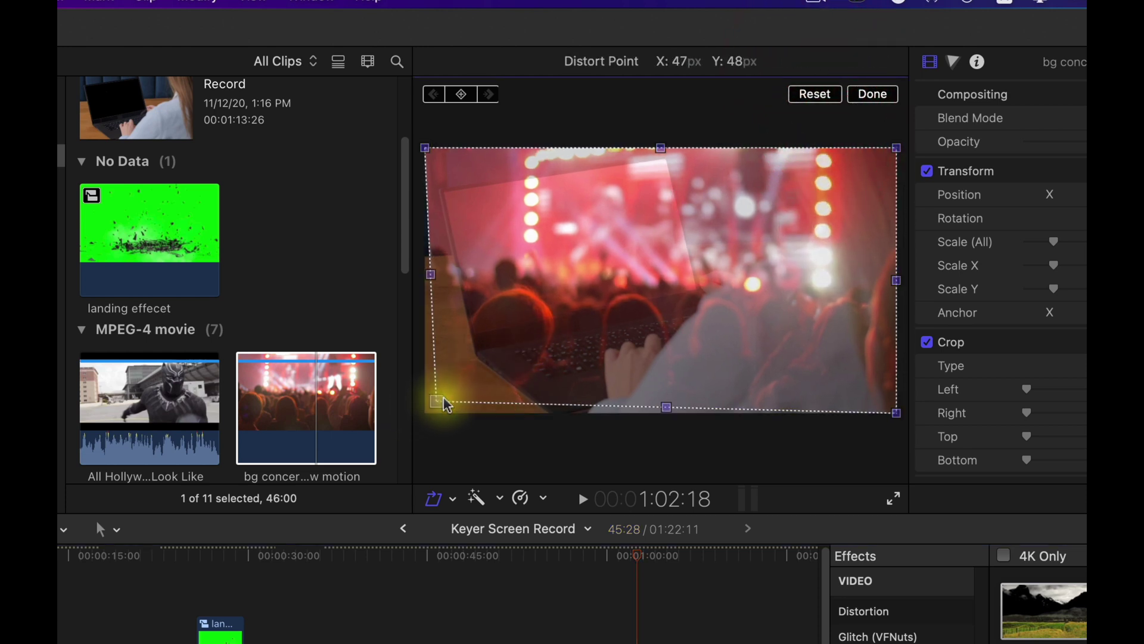
pyautogui.moveTo(447, 404); pyautogui.dragTo(478, 342)
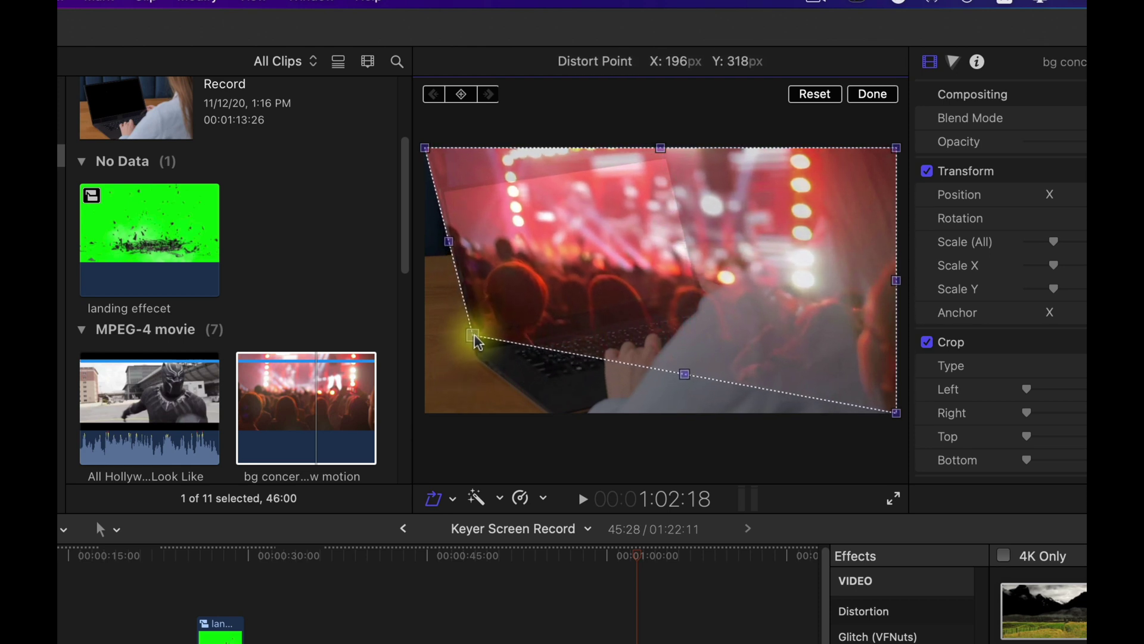
pyautogui.moveTo(428, 155); pyautogui.dragTo(438, 187)
pyautogui.moveTo(897, 151); pyautogui.dragTo(664, 158)
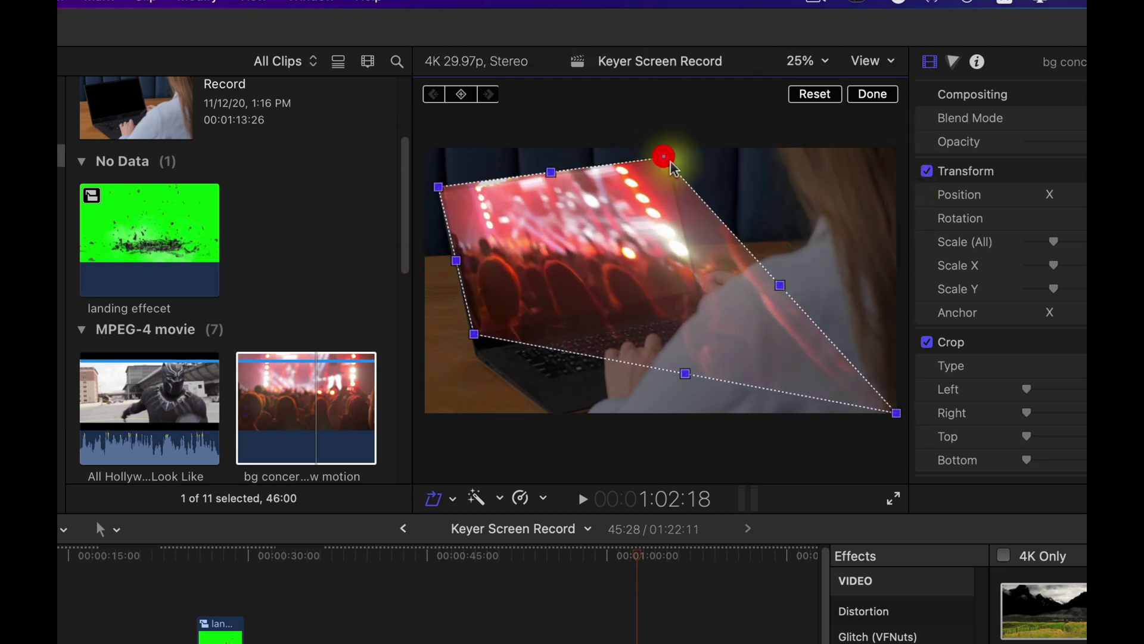
pyautogui.moveTo(896, 413); pyautogui.dragTo(702, 299)
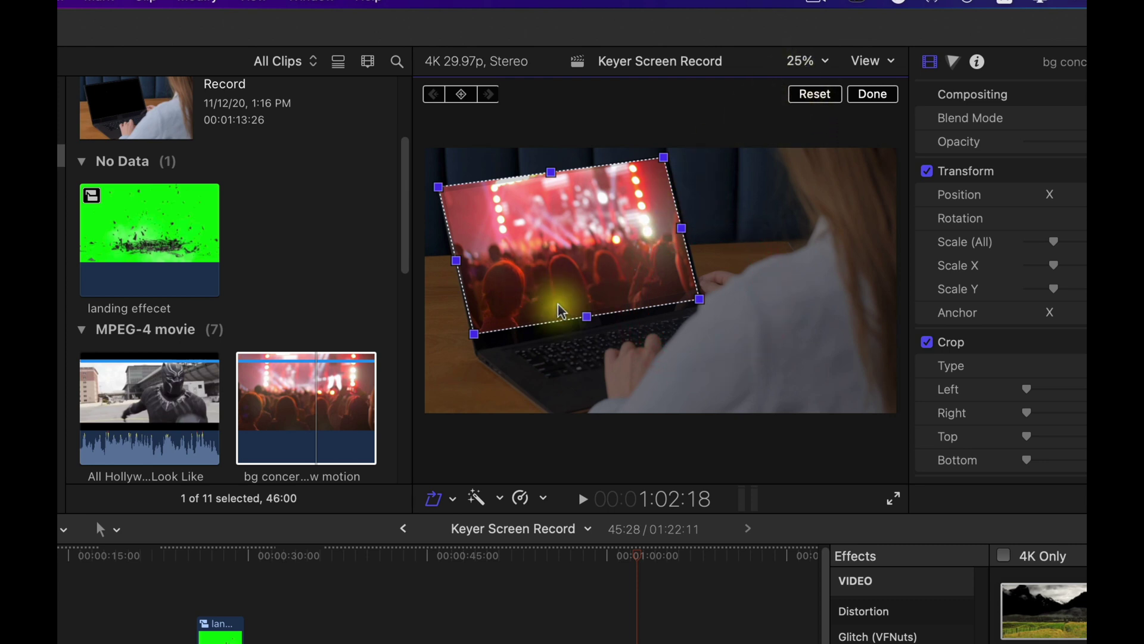
pyautogui.moveTo(475, 334); pyautogui.dragTo(476, 346)
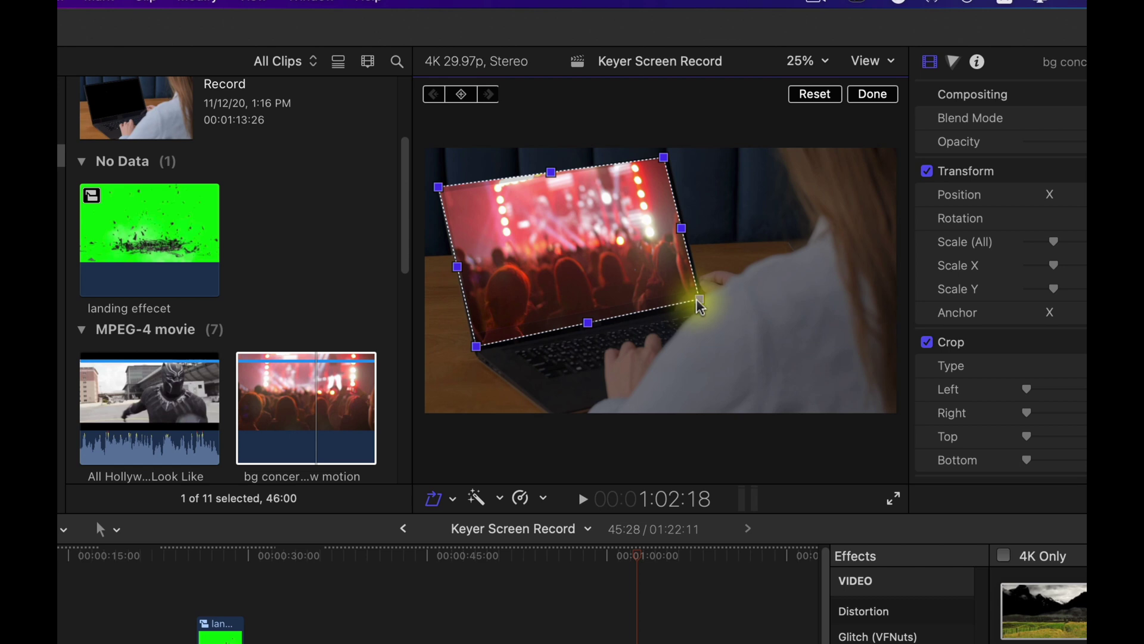
pyautogui.moveTo(701, 306); pyautogui.dragTo(701, 298)
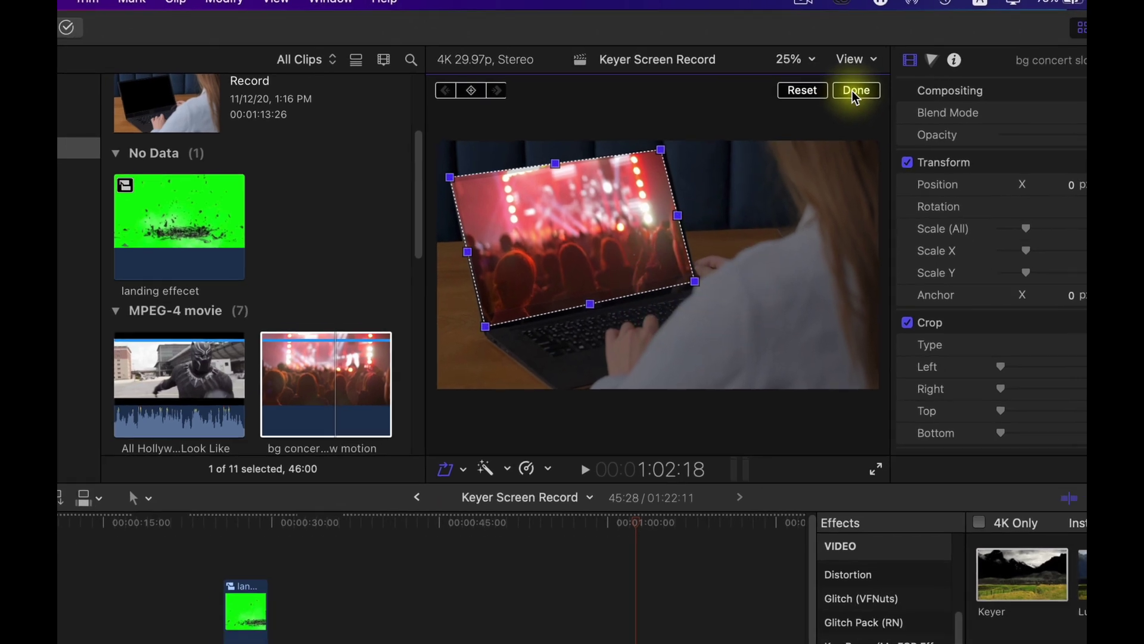
pyautogui.click(871, 95)
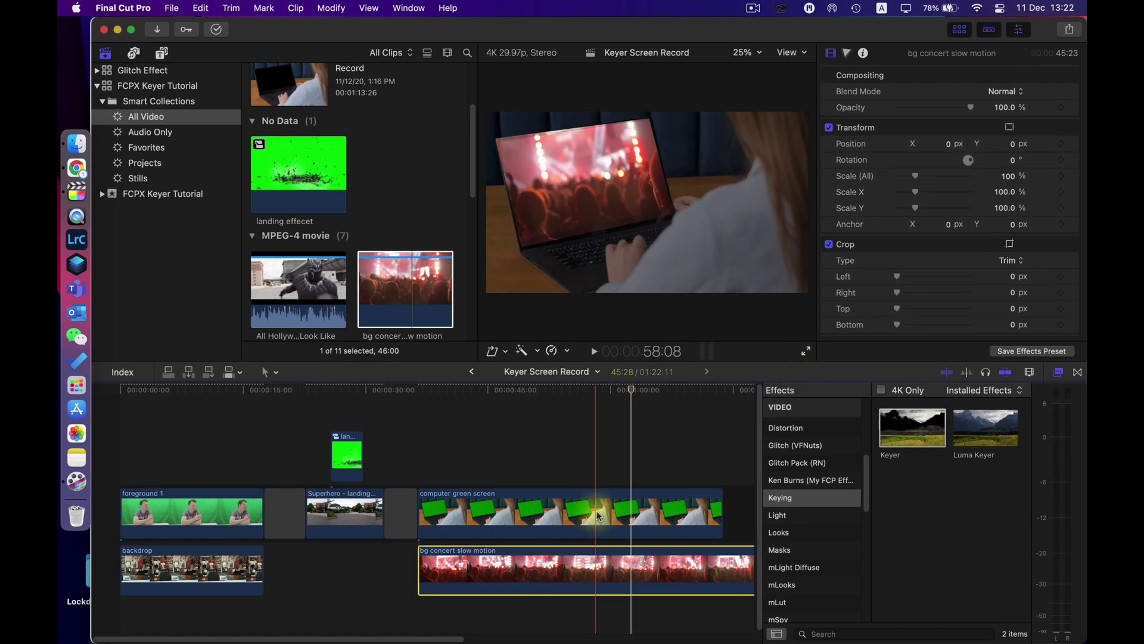
# - Restore the computer green screen clip's opacity to 100%
pyautogui.click(597, 546)
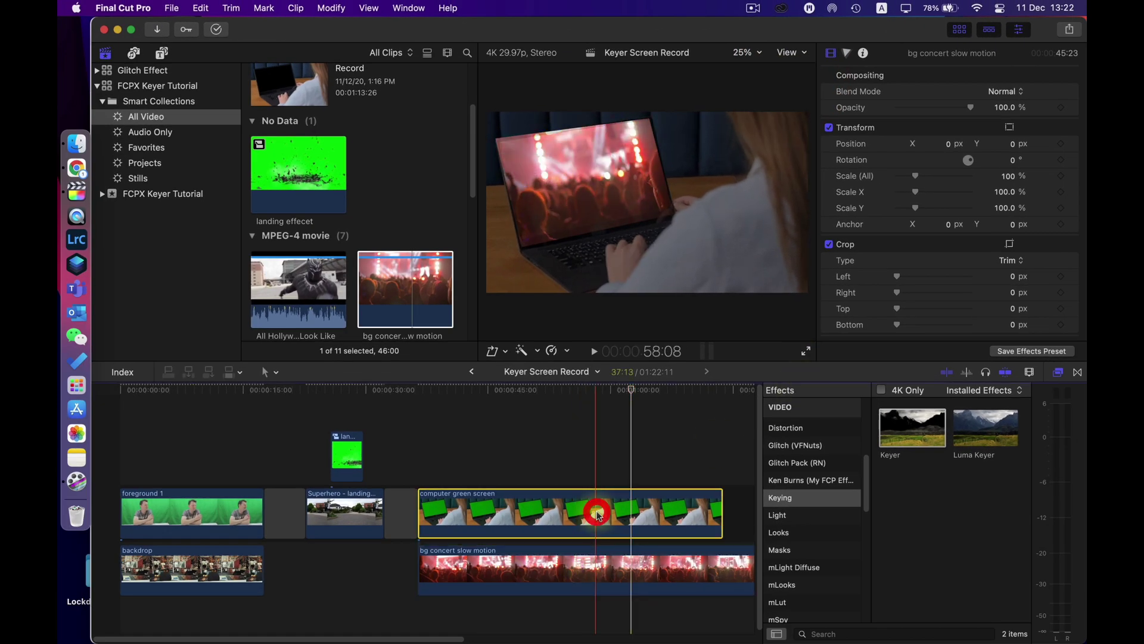
pyautogui.scroll(-2, 873, 301)
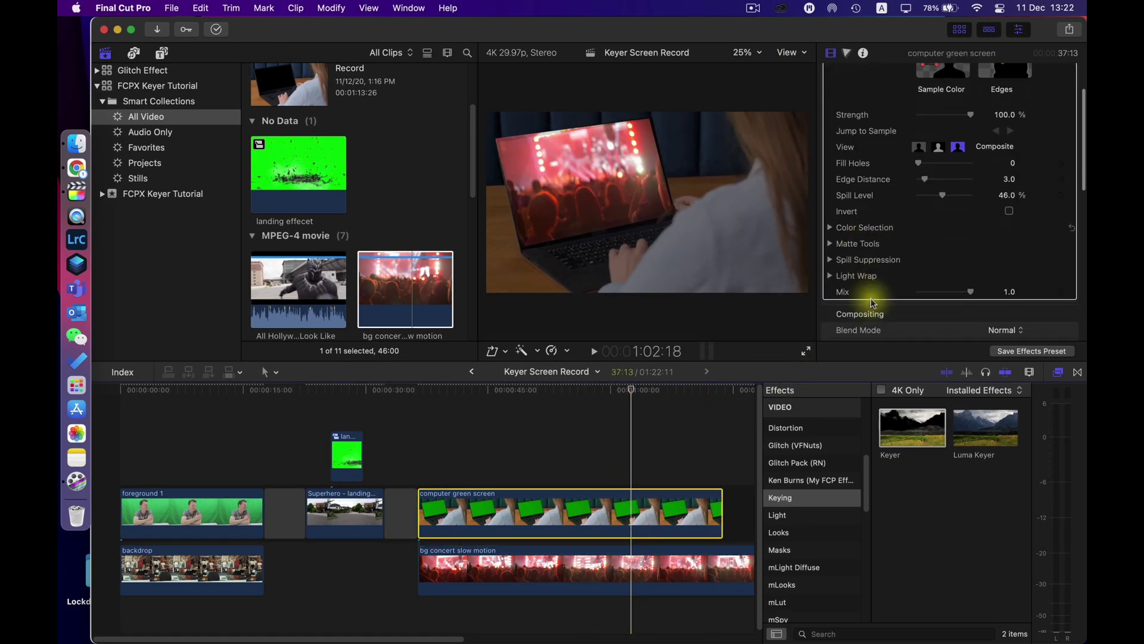
pyautogui.scroll(-2, 874, 302)
pyautogui.moveTo(938, 292); pyautogui.dragTo(1007, 286)
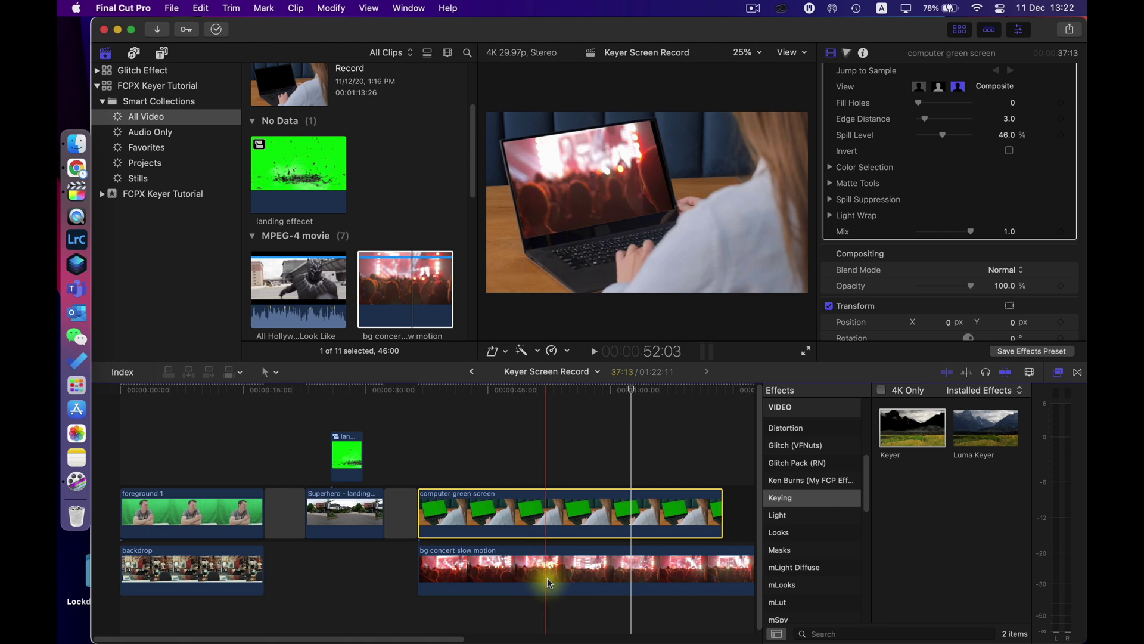
# - Lower bg concert slow motion's opacity to about 55% and deselect it
pyautogui.click(515, 587)
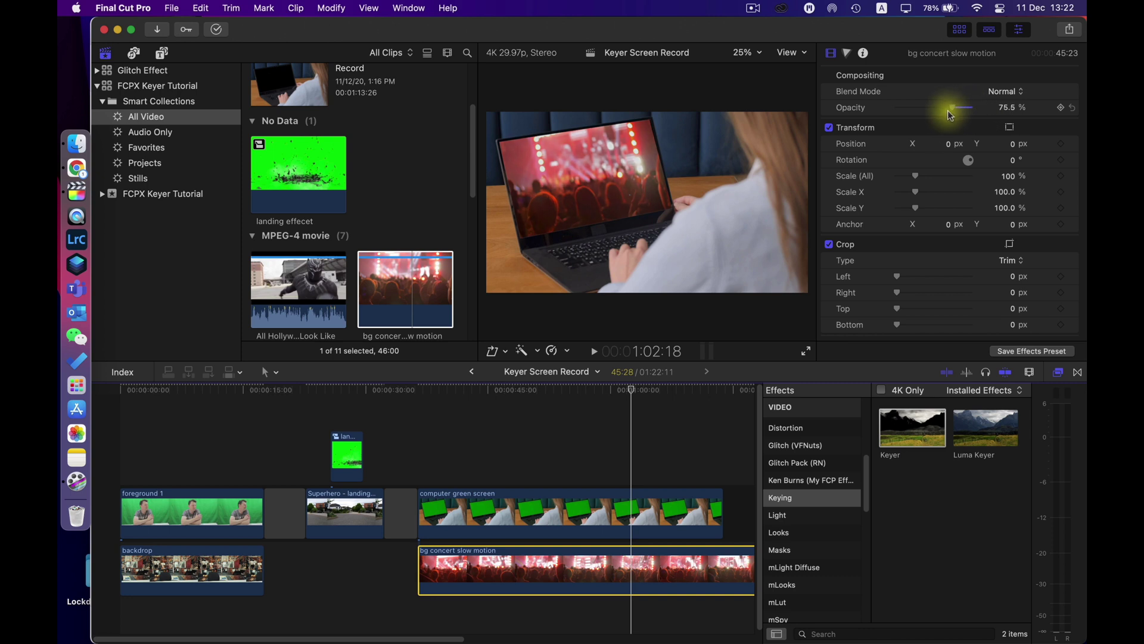
pyautogui.moveTo(938, 120); pyautogui.dragTo(935, 121)
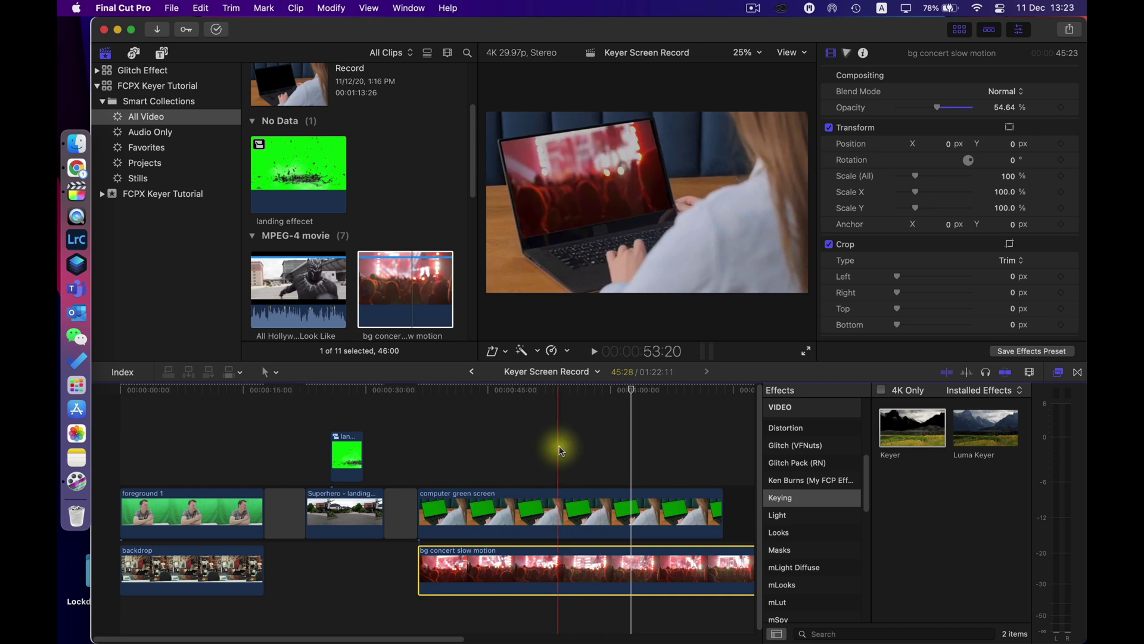
pyautogui.click(537, 449)
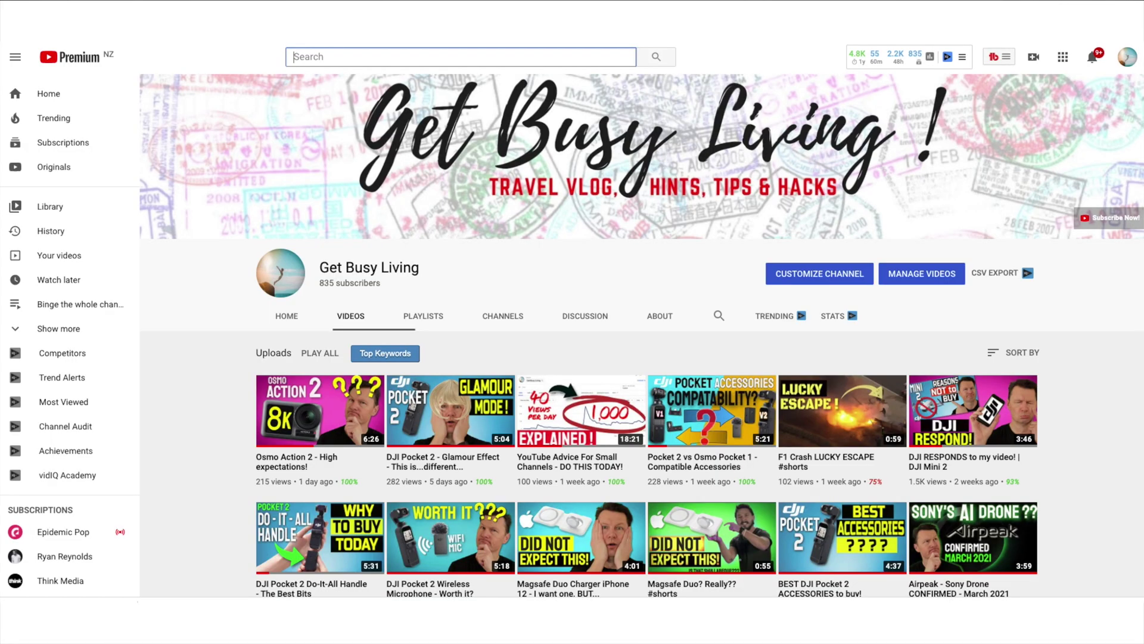
# - Search YouTube for 'greenscreen effects subscribe' and open the subscribe bell icon green screen video
pyautogui.write('greenscreen effect')
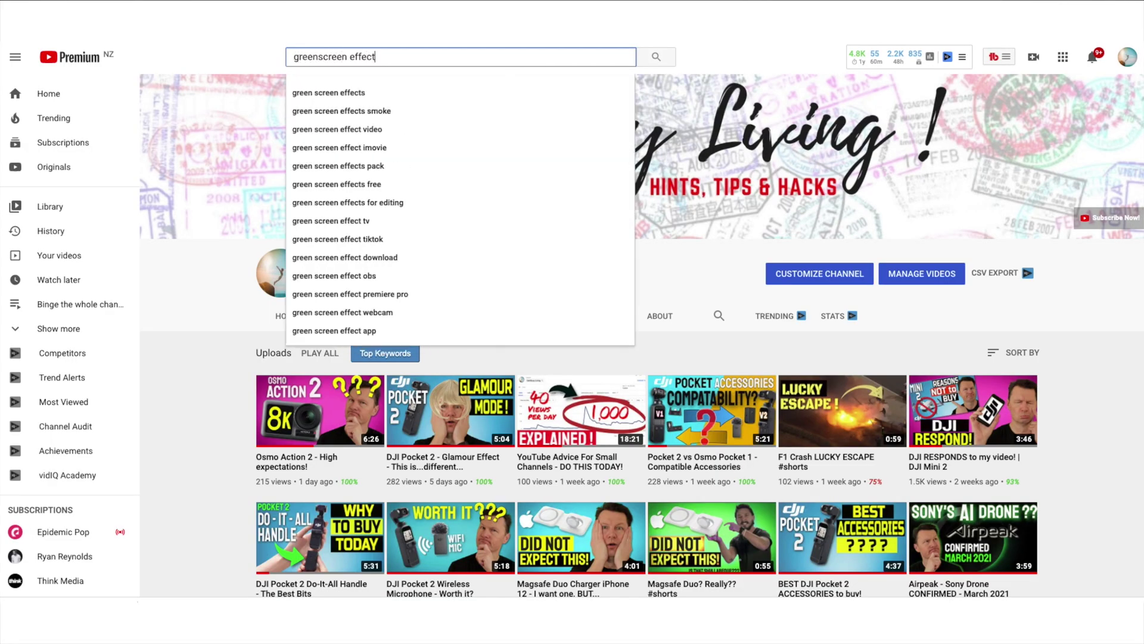
pyautogui.write('s subscr')
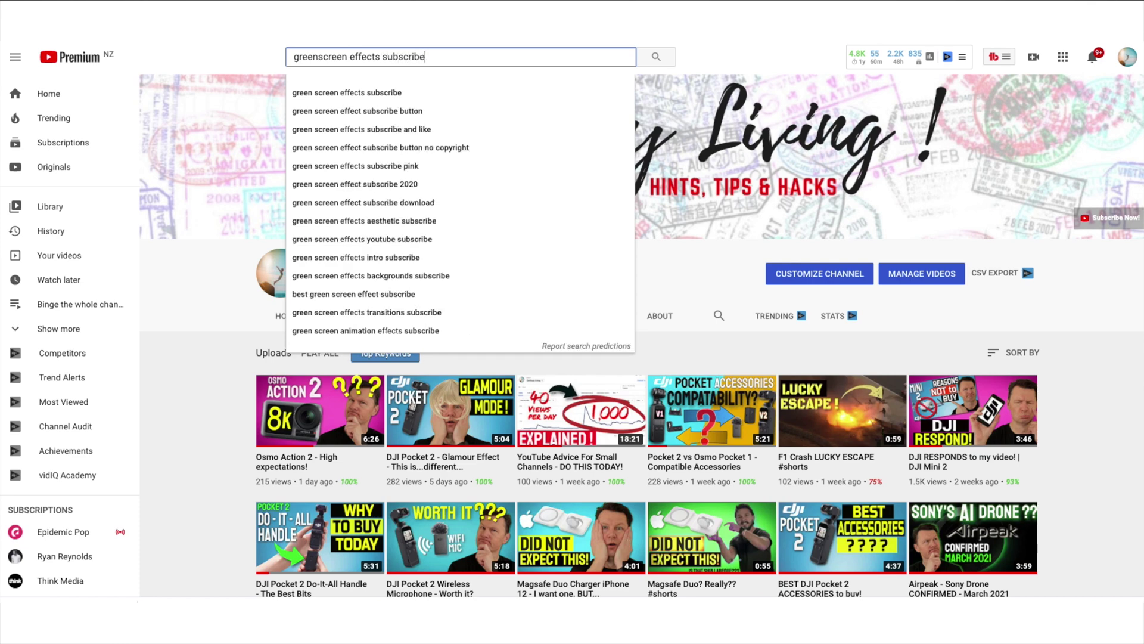
pyautogui.write('ibe')
pyautogui.press('Return')
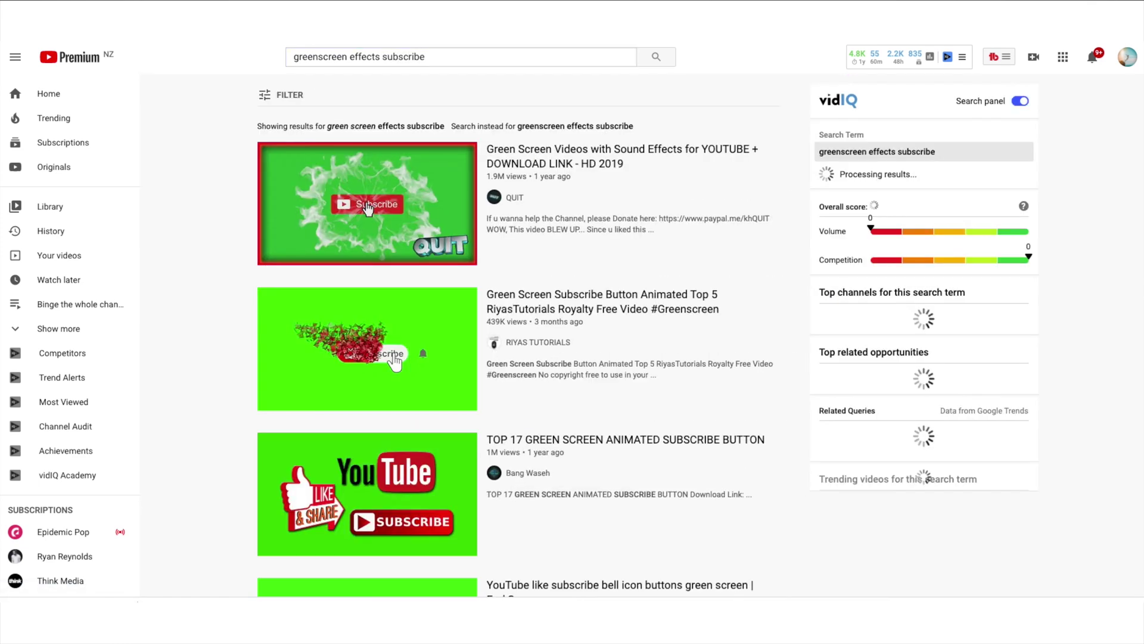
pyautogui.scroll(-3, 344, 188)
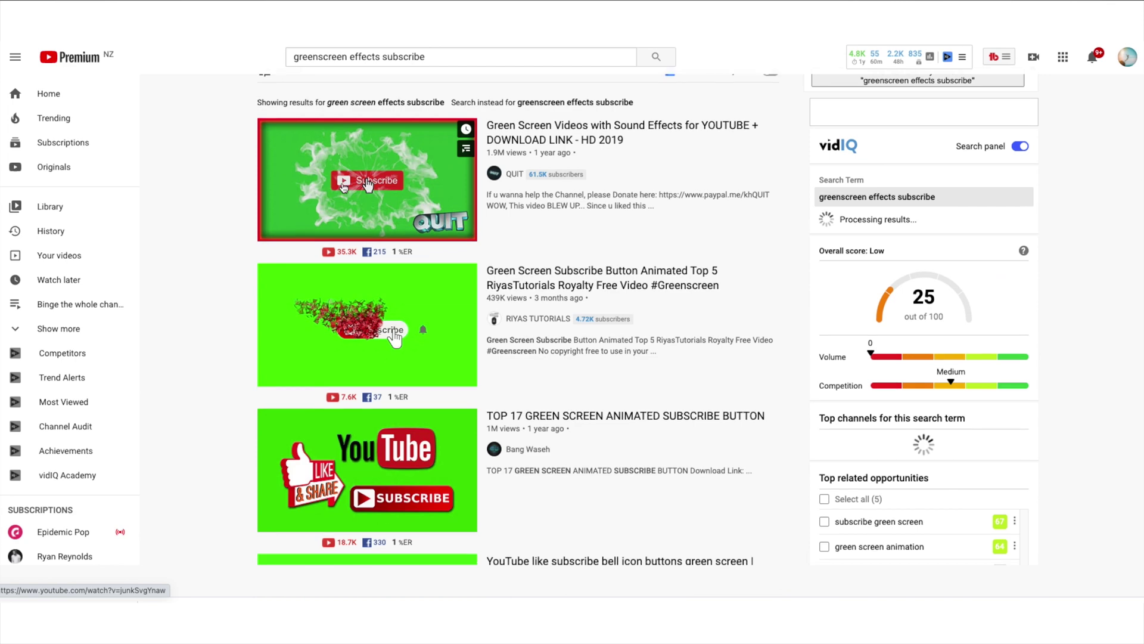
pyautogui.scroll(-4, 344, 189)
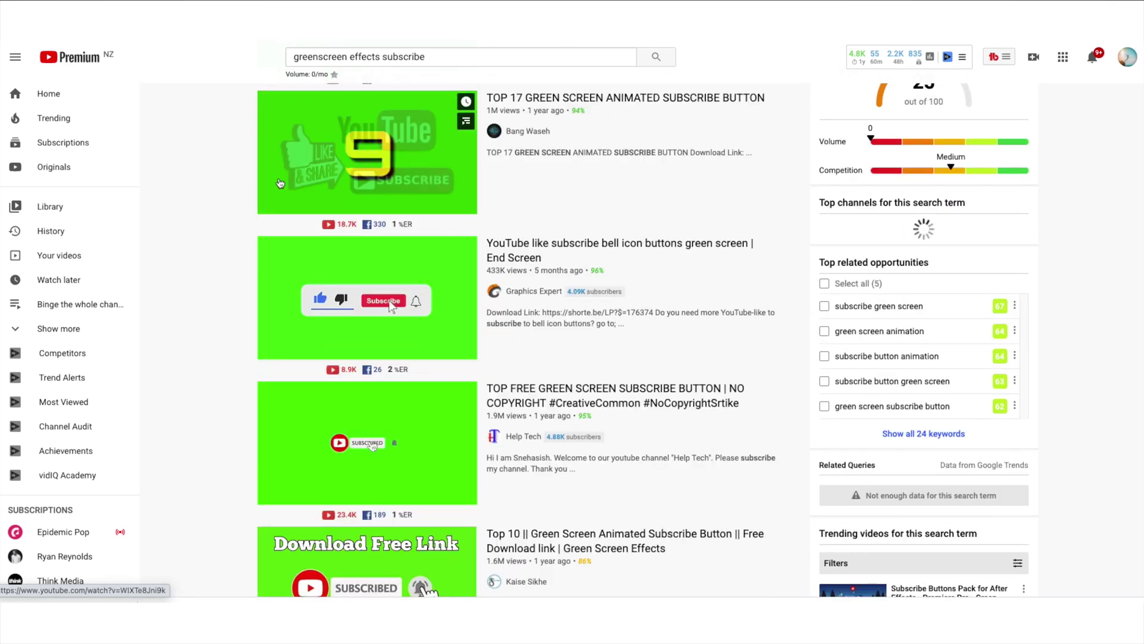
pyautogui.click(367, 278)
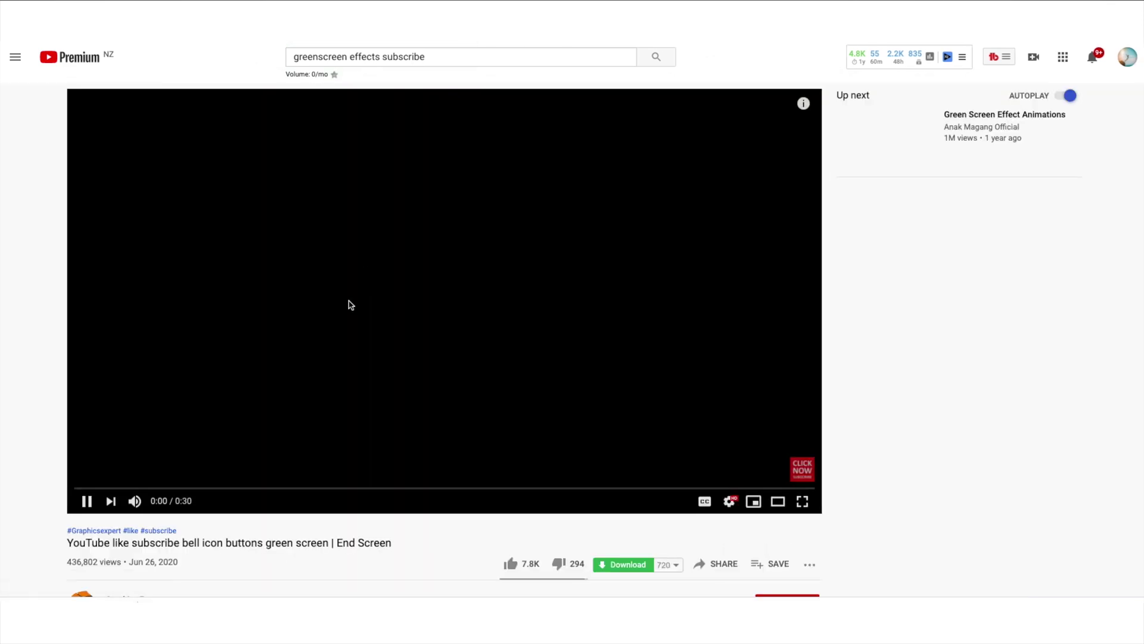